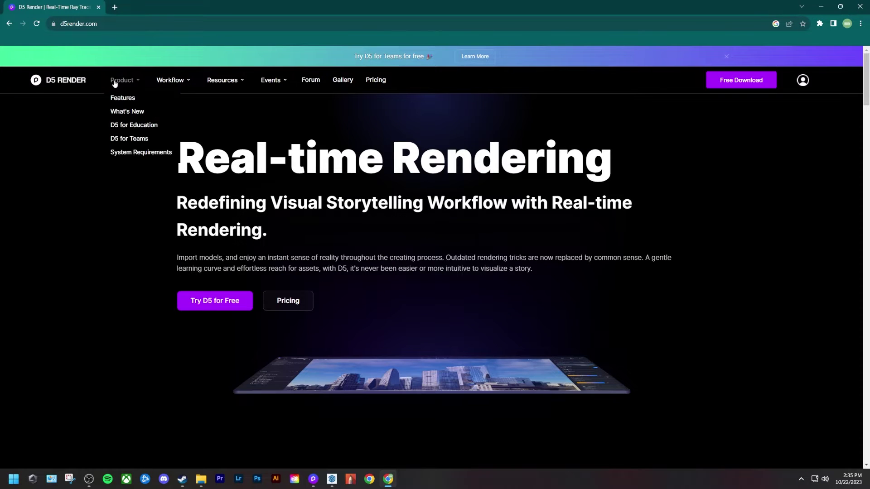
# Step: Browse the D5 Render website to the D5 Sync section and open the download page to view the SketchUp plugins
pyautogui.moveTo(227, 78)
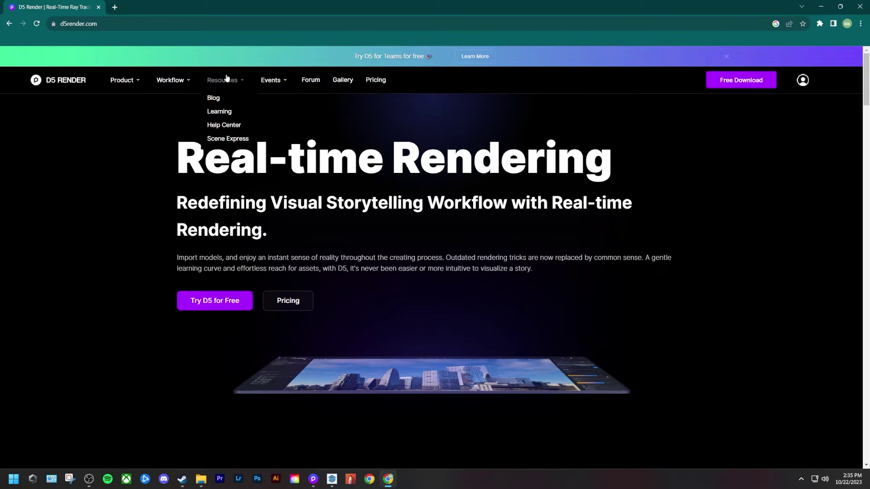
pyautogui.scroll(-10, 137, 159)
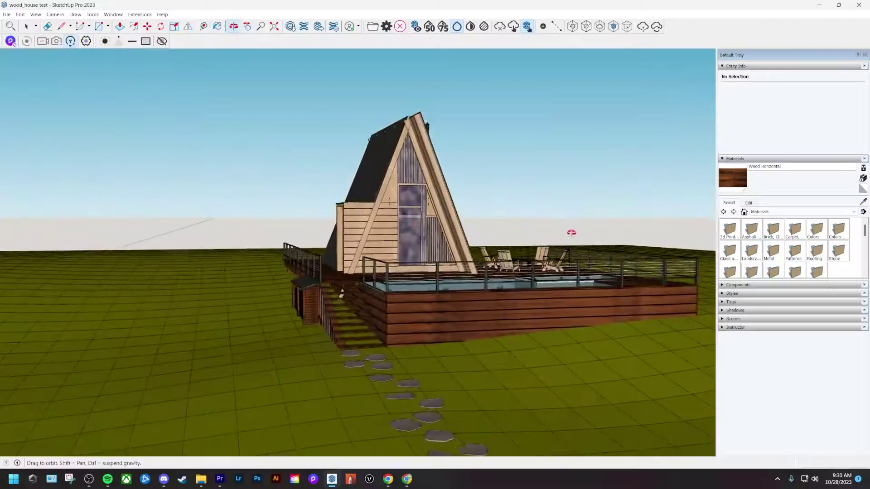
pyautogui.moveTo(571, 233); pyautogui.dragTo(335, 241, button='middle')
pyautogui.scroll(-2, 562, 240)
pyautogui.scroll(-2, 335, 241)
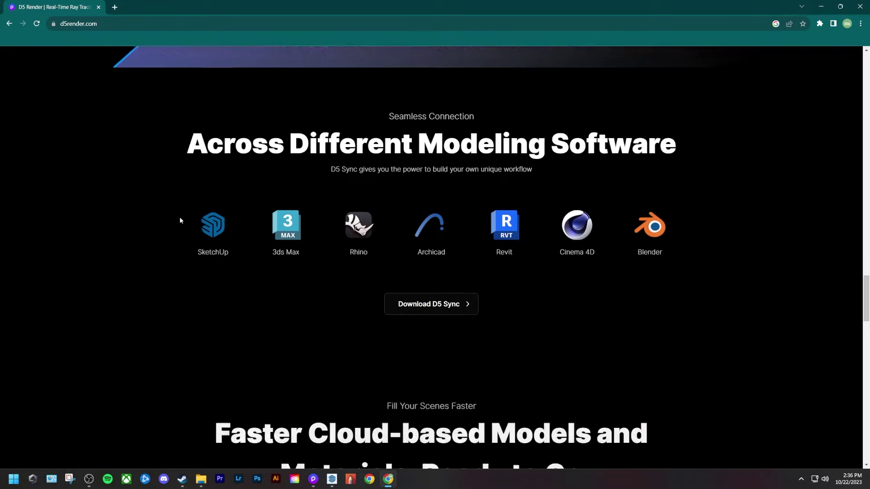
pyautogui.scroll(-1, 180, 221)
pyautogui.scroll(-1, 181, 222)
pyautogui.click(417, 225)
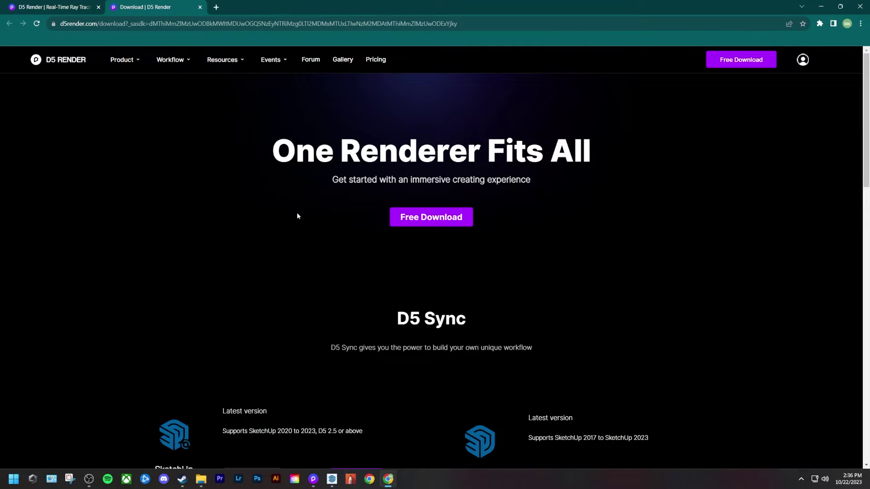
pyautogui.scroll(-2, 297, 216)
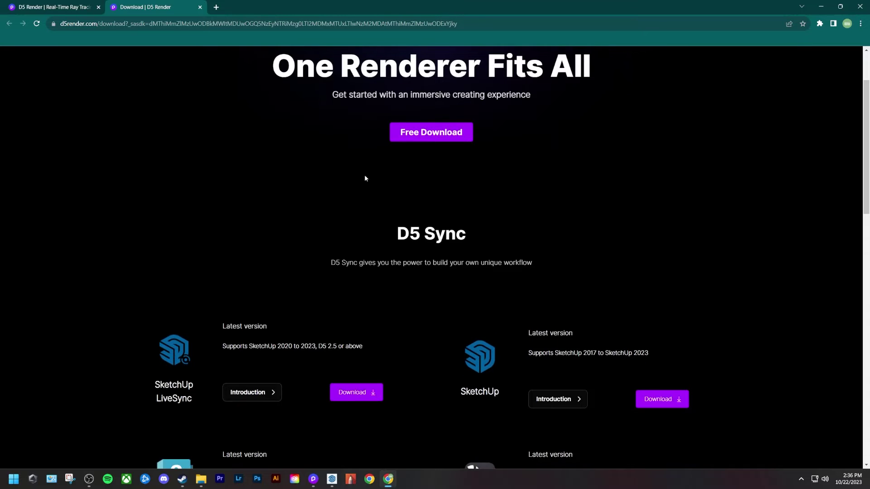
pyautogui.scroll(-3, 336, 208)
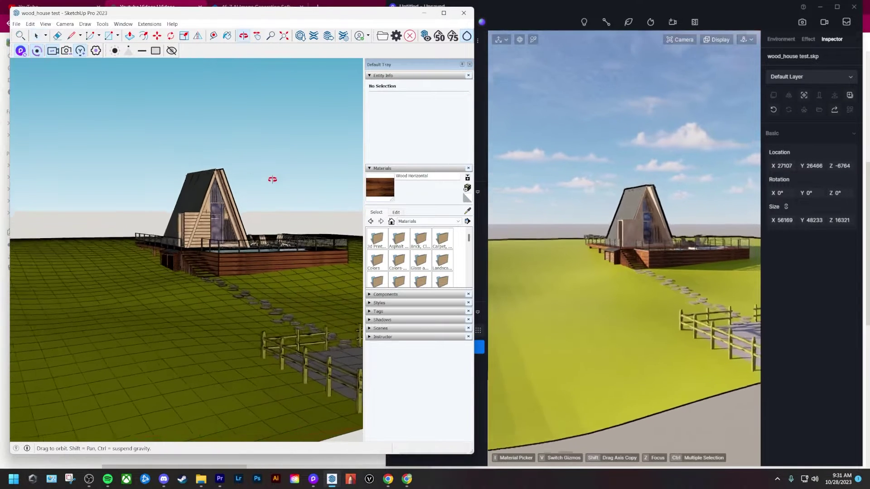
pyautogui.moveTo(272, 179)
pyautogui.mouseDown()
pyautogui.moveTo(2, 180)
pyautogui.moveTo(254, 185)
pyautogui.mouseUp()
pyautogui.press('space')
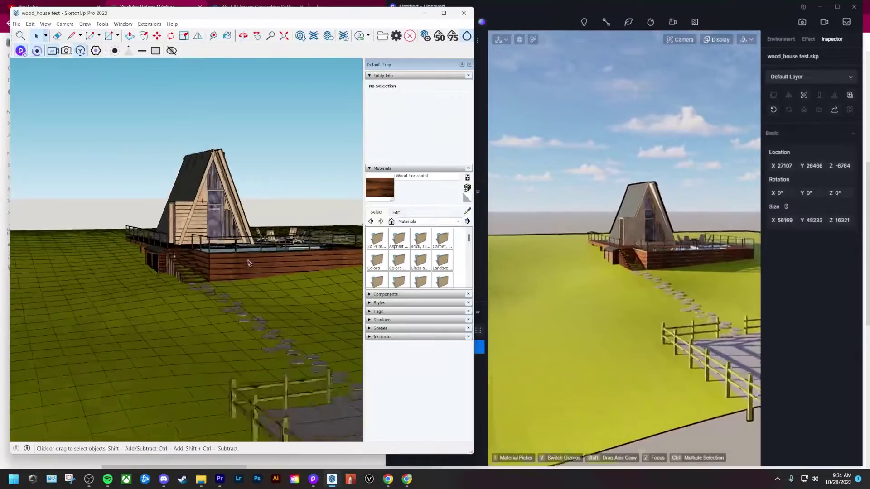
pyautogui.scroll(6, 246, 263)
pyautogui.moveTo(235, 245); pyautogui.dragTo(188, 239, button='middle')
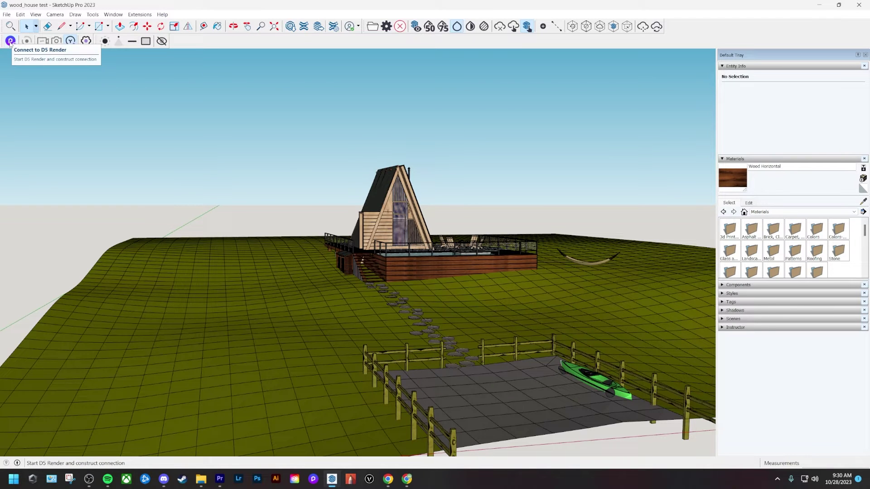
# Step: Start D5 Render from SketchUp and connect the wood_house test model to it
pyautogui.click(10, 43)
pyautogui.click(498, 226)
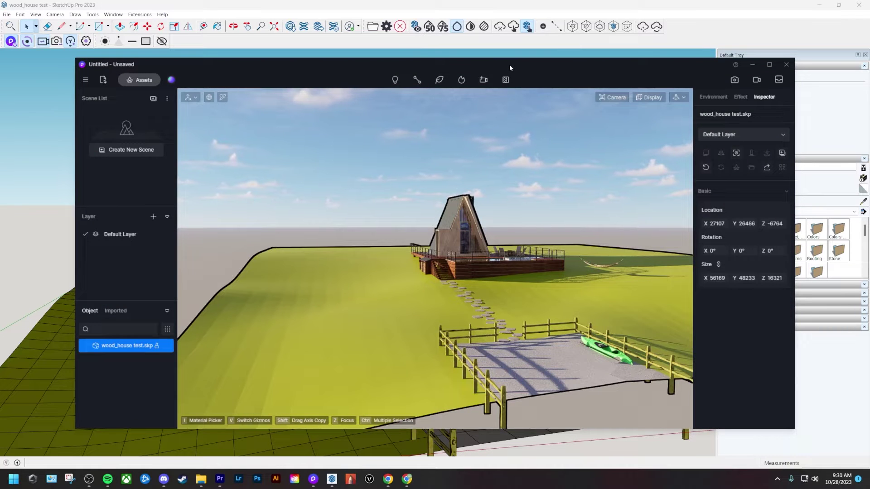
pyautogui.moveTo(510, 67); pyautogui.dragTo(521, 65)
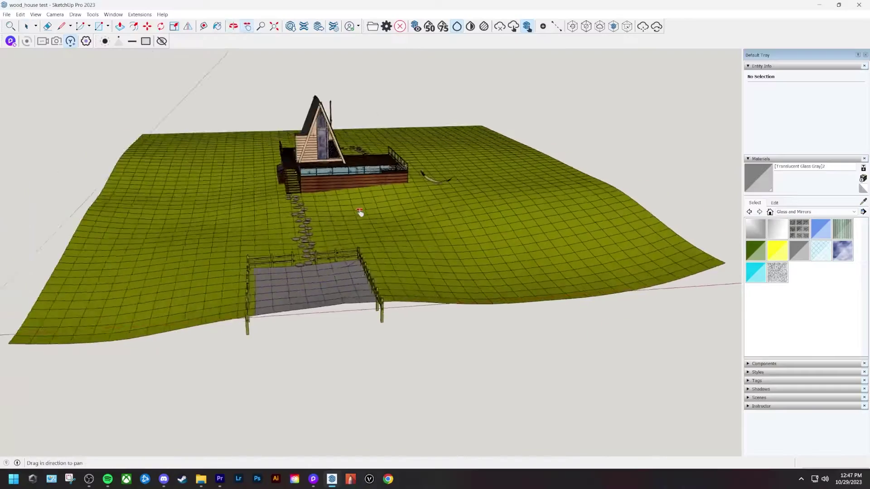
# Step: Move the kayak component onto the fenced parking pad, placing it alongside the fence
pyautogui.scroll(-3, 414, 252)
pyautogui.scroll(3, 678, 320)
pyautogui.click(678, 320)
pyautogui.scroll(-2, 677, 320)
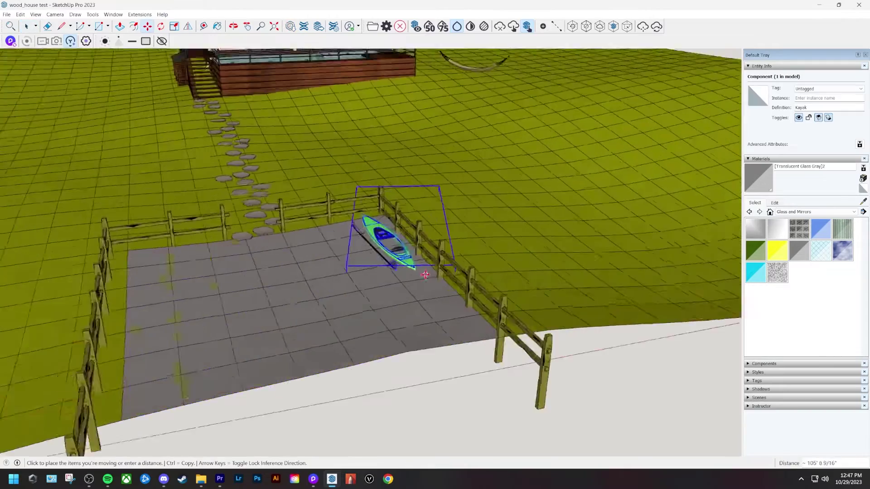
pyautogui.scroll(3, 426, 268)
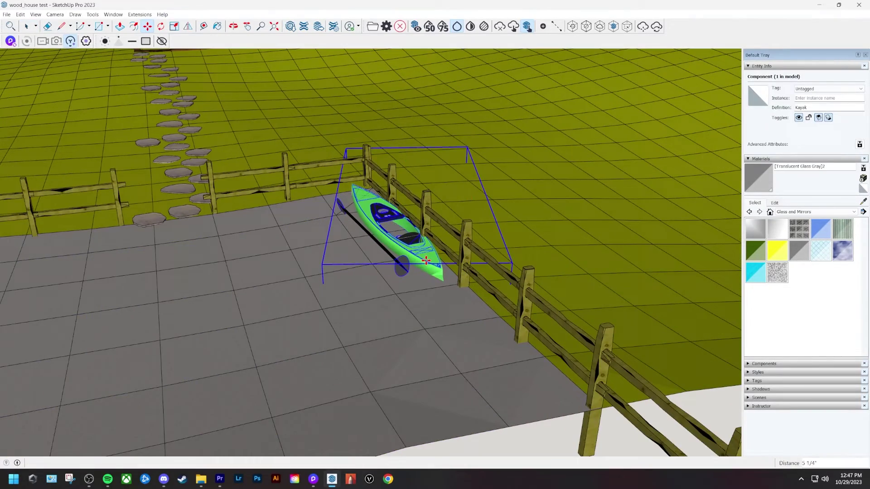
pyautogui.press('space')
pyautogui.click(327, 156)
# Step: Move the fire pit and chairs group from outside the terrain onto the house deck beside the pool
pyautogui.scroll(-8, 389, 225)
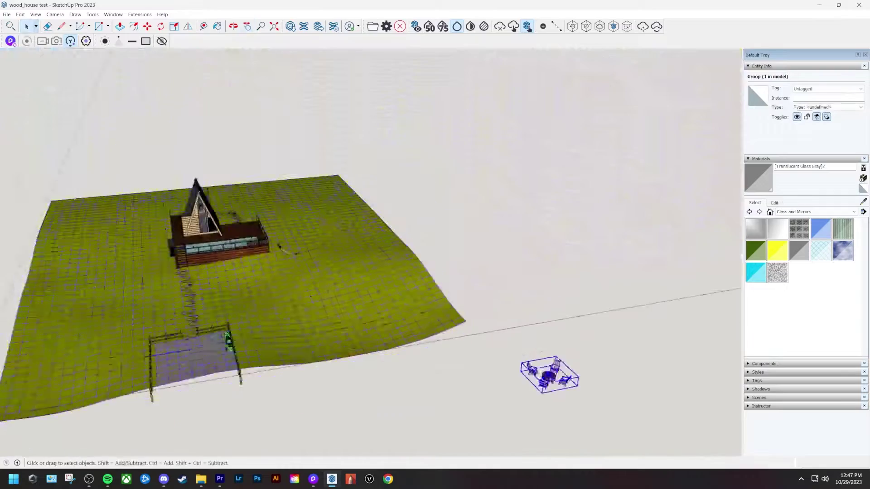
pyautogui.scroll(4, 549, 374)
pyautogui.click(570, 361)
pyautogui.press('m')
pyautogui.click(571, 362)
pyautogui.scroll(-3, 620, 354)
pyautogui.scroll(-4, 619, 349)
pyautogui.scroll(6, 363, 322)
pyautogui.write('m')
pyautogui.click(386, 308)
pyautogui.moveTo(387, 309); pyautogui.dragTo(344, 308, button='middle')
pyautogui.press('space')
pyautogui.moveTo(451, 229); pyautogui.dragTo(338, 250, button='middle')
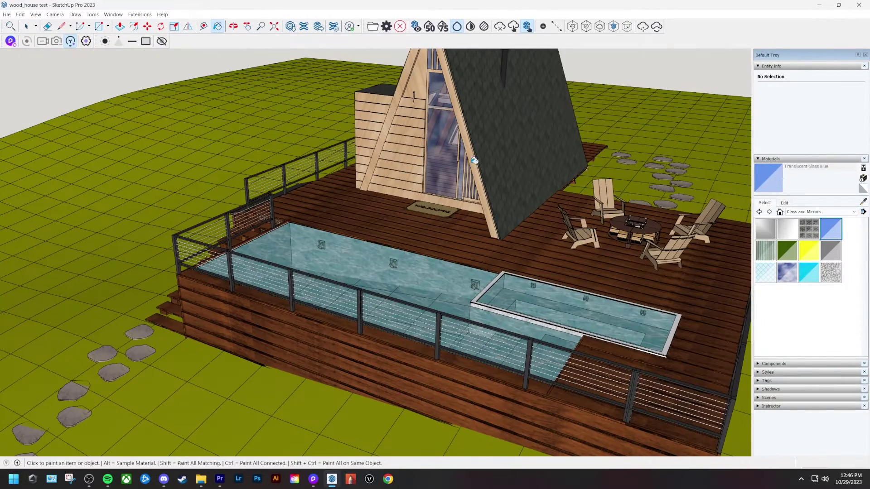
# Step: Examine the house facade, glazing, deck, pool, stairs and surrounding terrain from several angles
pyautogui.moveTo(438, 144); pyautogui.dragTo(481, 136, button='middle')
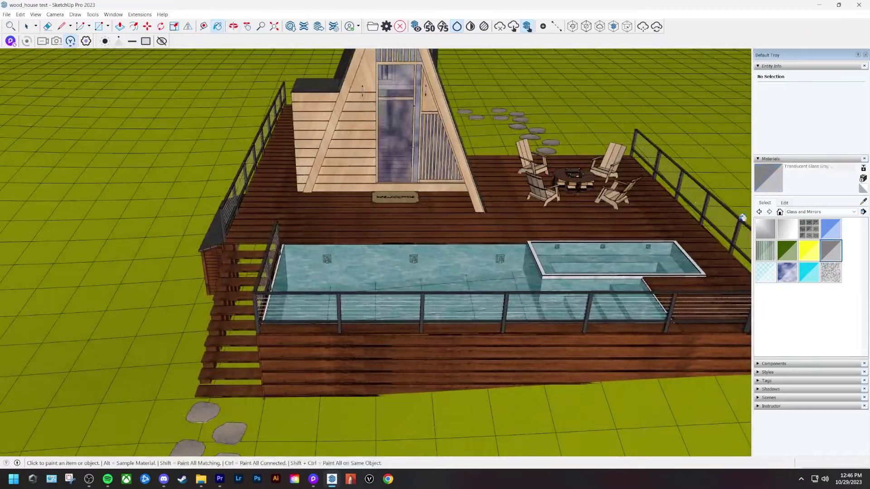
pyautogui.moveTo(398, 121)
pyautogui.mouseDown(button='middle')
pyautogui.moveTo(408, 97)
pyautogui.moveTo(501, 113)
pyautogui.moveTo(404, 118)
pyautogui.mouseUp(button='middle')
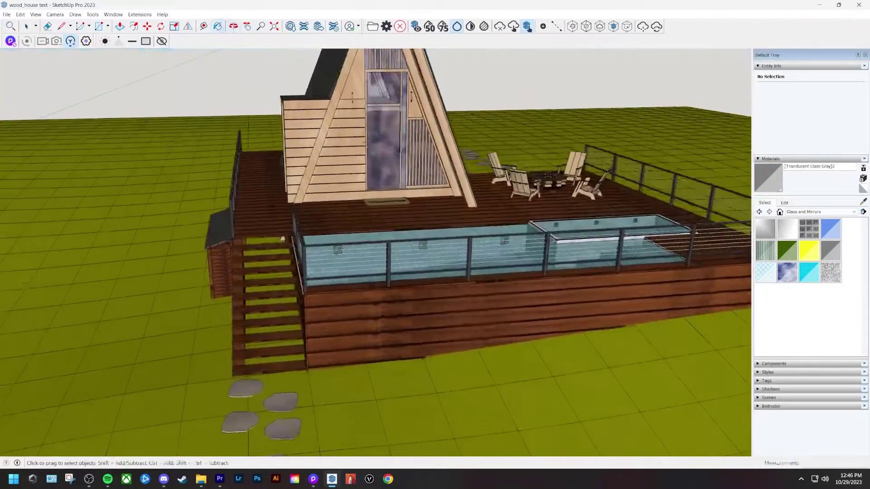
pyautogui.press('space')
pyautogui.scroll(-1, 390, 186)
pyautogui.moveTo(389, 186); pyautogui.dragTo(363, 222, button='middle')
pyautogui.scroll(5, 358, 229)
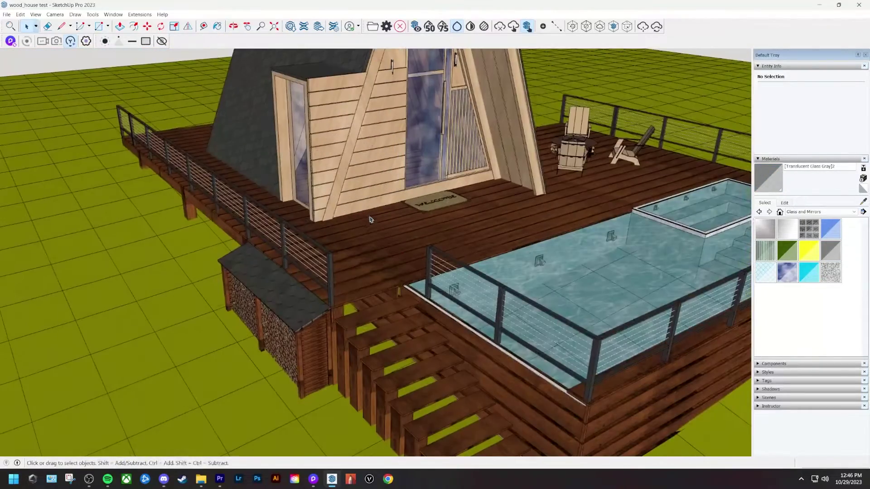
pyautogui.scroll(-5, 374, 248)
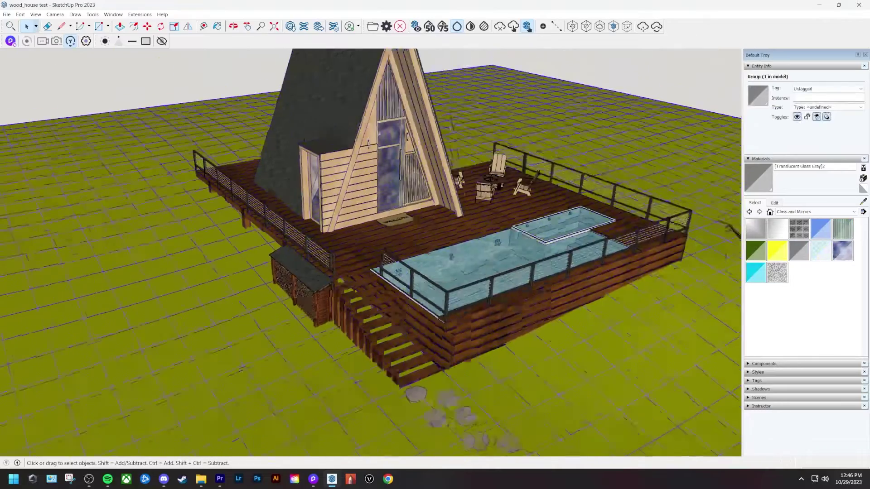
pyautogui.scroll(2, 292, 276)
pyautogui.click(292, 275)
pyautogui.moveTo(292, 275); pyautogui.dragTo(188, 260, button='middle')
pyautogui.scroll(-2, 167, 258)
pyautogui.scroll(-2, 168, 258)
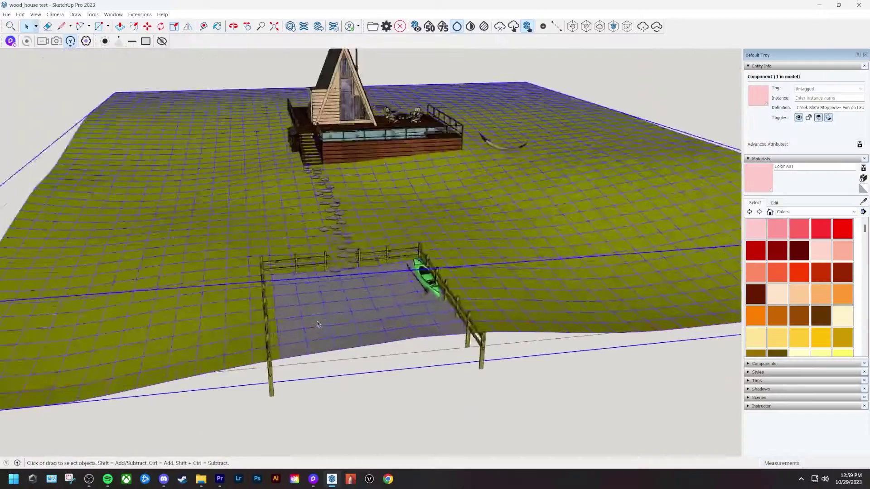
# Step: Open the parking pad group for editing and paint its surface with Color A01
pyautogui.scroll(5, 323, 329)
pyautogui.moveTo(324, 272); pyautogui.dragTo(324, 330, button='middle')
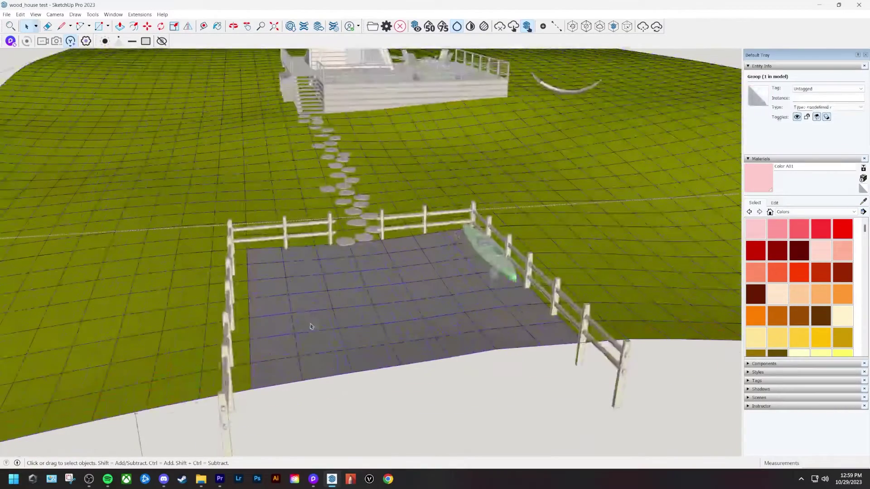
pyautogui.press('b')
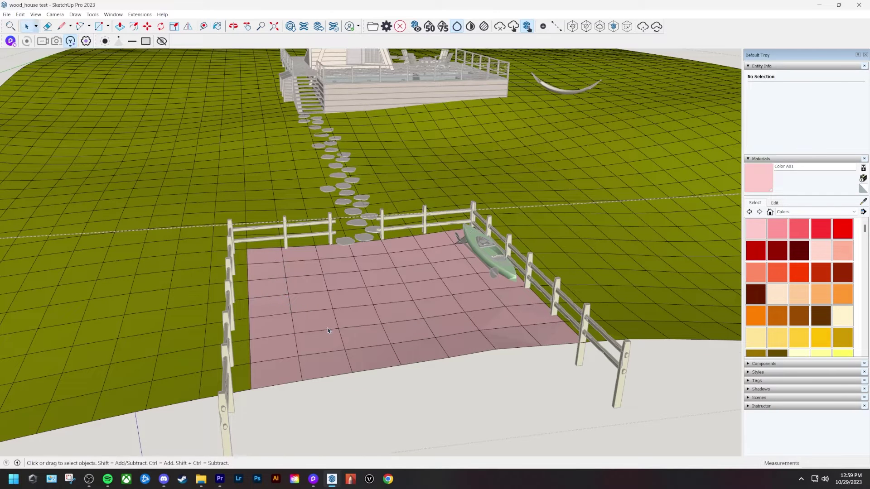
pyautogui.scroll(-5, 328, 331)
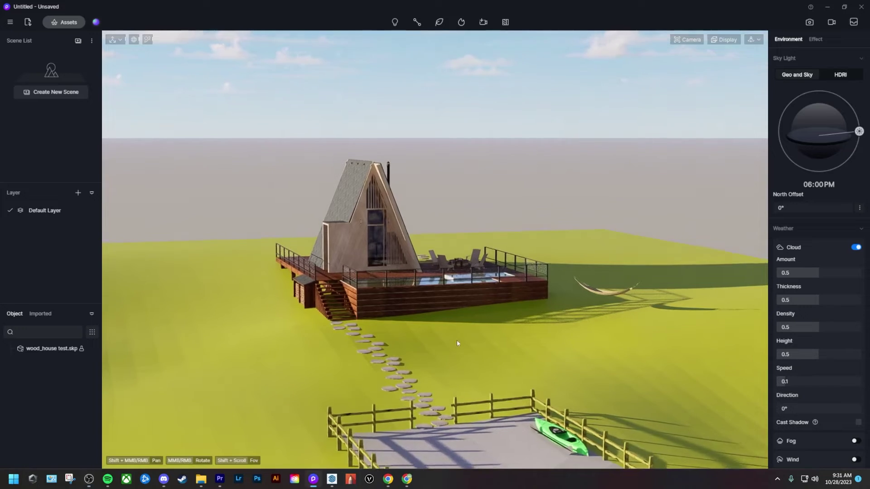
# Step: In D5 Render, inspect the materials of the parking pad, terrain, stepping stones, deck, house and hammock
pyautogui.click(485, 436)
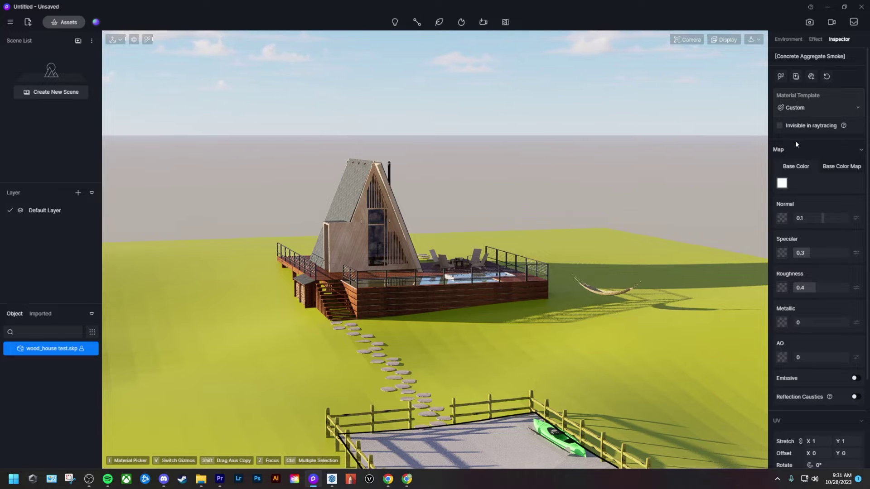
pyautogui.click(506, 359)
pyautogui.click(507, 358)
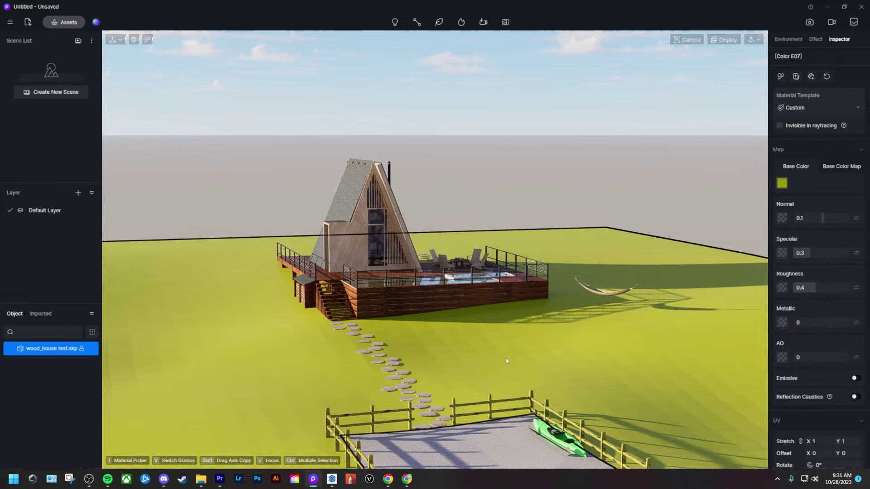
pyautogui.click(407, 375)
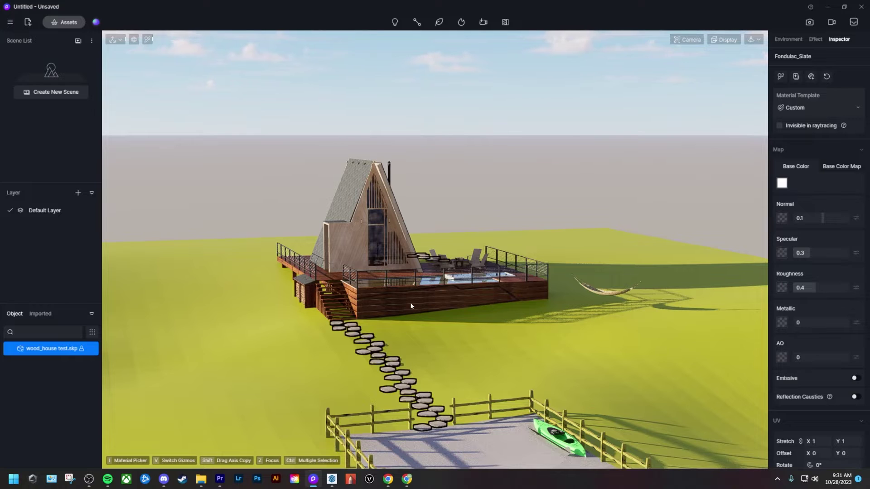
pyautogui.click(411, 298)
pyautogui.click(365, 240)
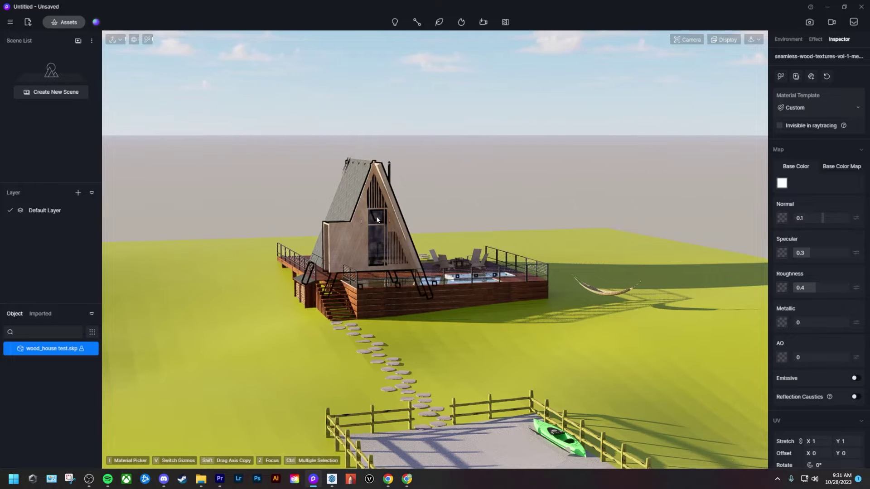
pyautogui.click(377, 220)
pyautogui.click(444, 258)
pyautogui.click(593, 289)
pyautogui.scroll(-1, 553, 298)
pyautogui.scroll(2, 491, 346)
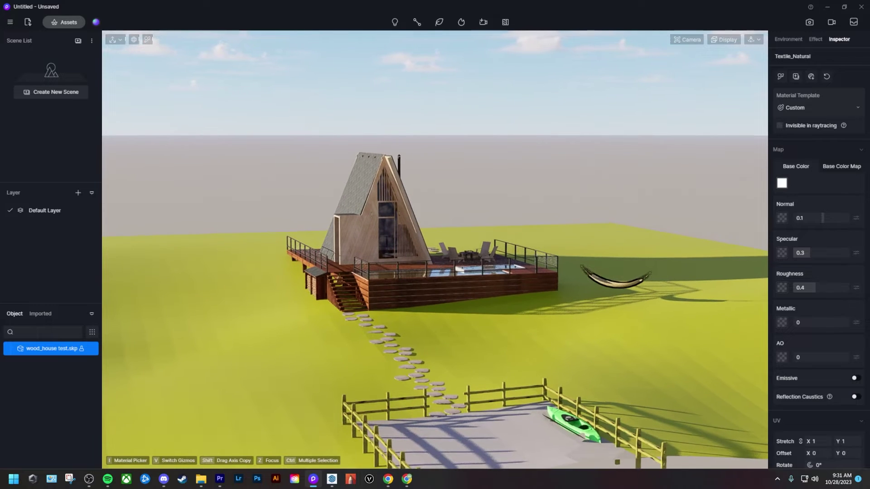
# Step: Change the material template of the terrain's Color E07 material from Custom to Grass
pyautogui.click(507, 349)
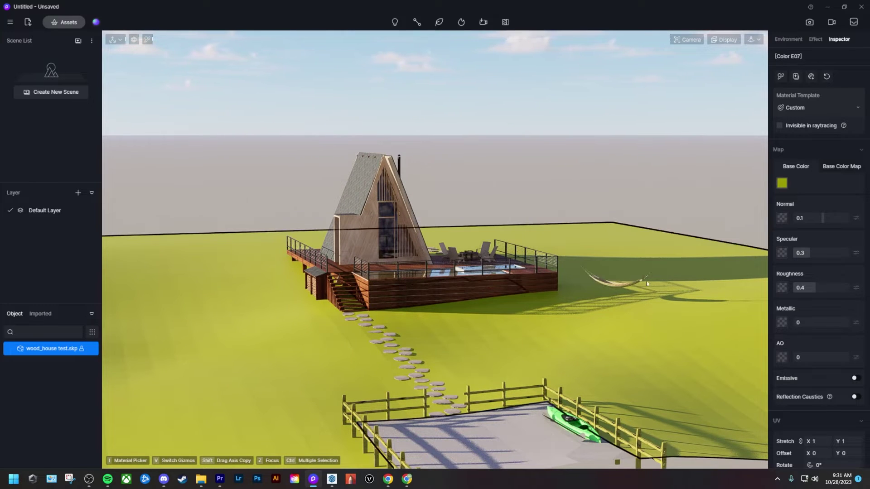
pyautogui.click(796, 105)
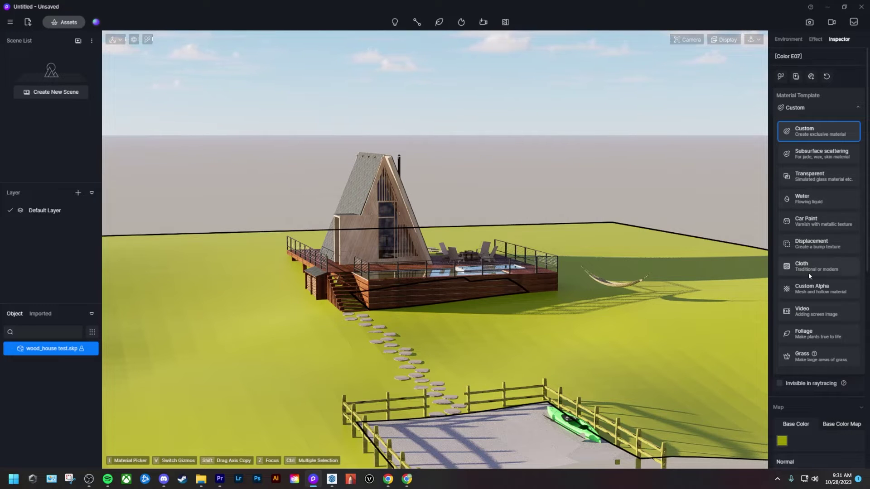
pyautogui.click(806, 358)
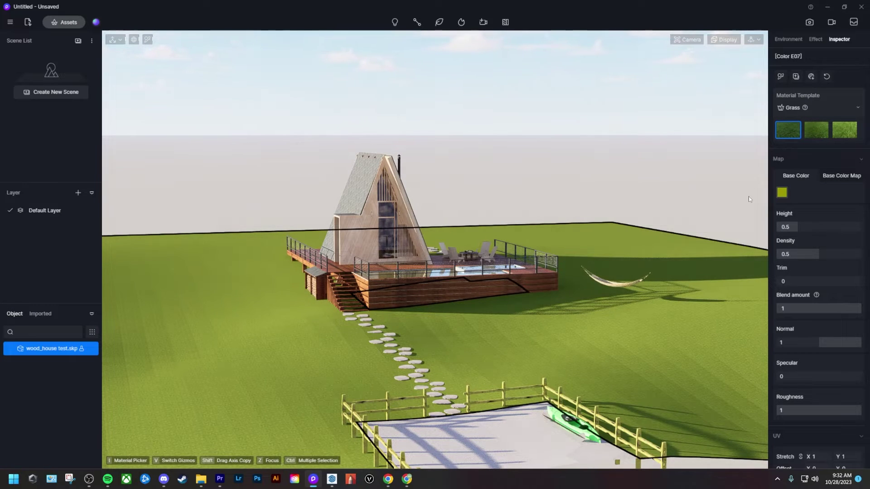
pyautogui.moveTo(555, 342); pyautogui.dragTo(444, 318, button='middle')
pyautogui.click(499, 194)
pyautogui.scroll(3, 344, 364)
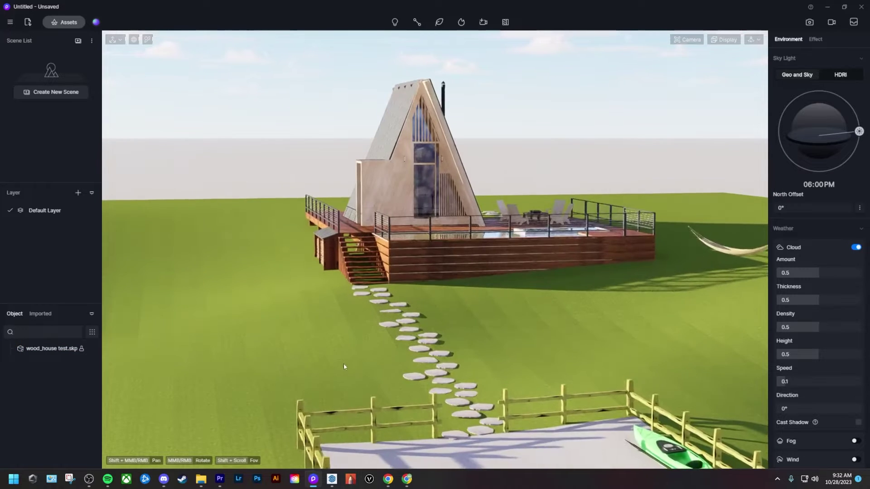
# Step: Select the terrain's material and apply the Grassland01 natural material from the online asset library to it
pyautogui.click(368, 346)
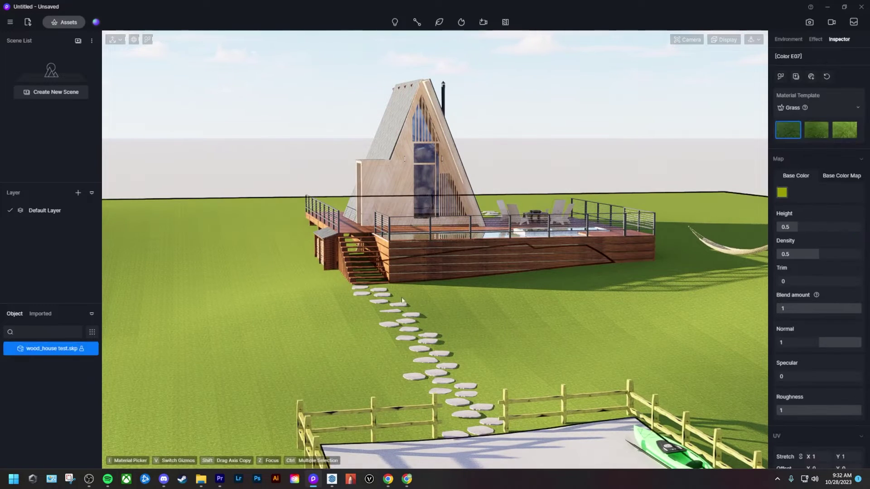
pyautogui.click(64, 22)
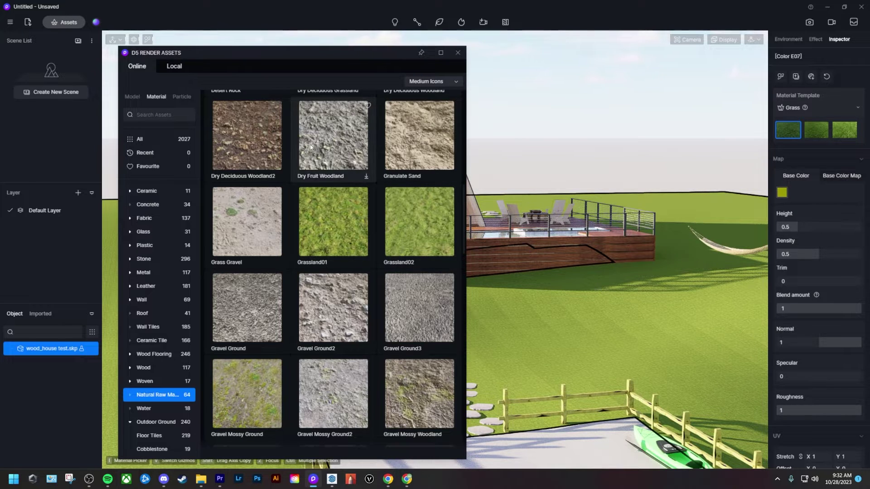
pyautogui.scroll(-1, 325, 219)
pyautogui.click(332, 200)
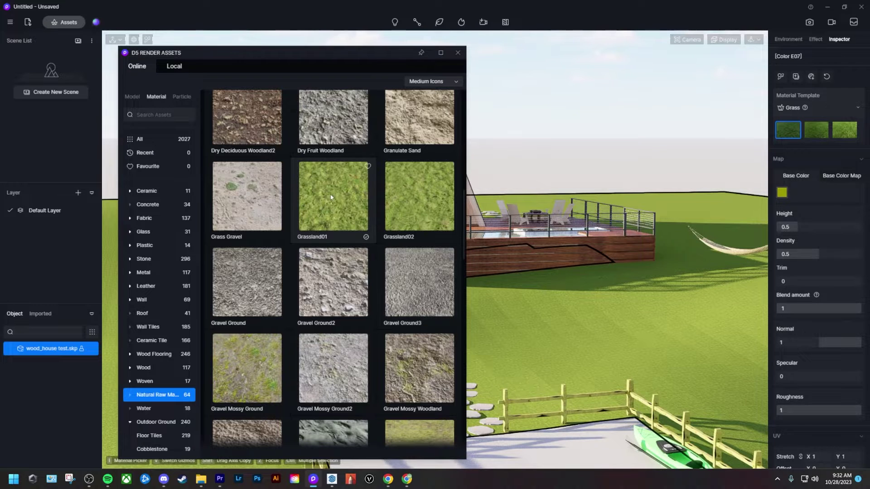
pyautogui.click(333, 195)
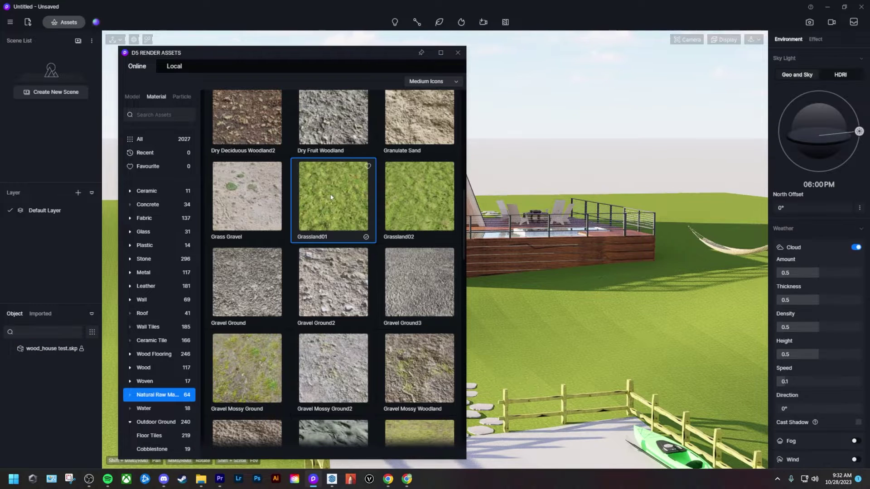
pyautogui.click(595, 308)
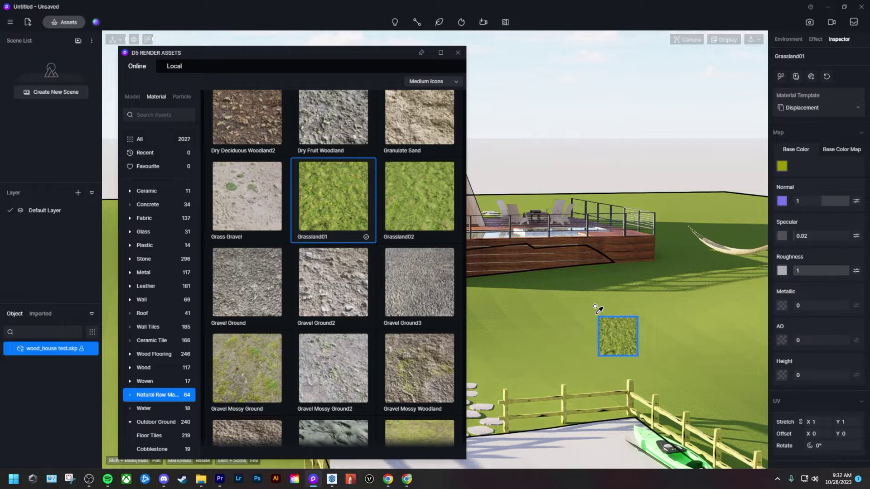
pyautogui.rightClick(542, 359)
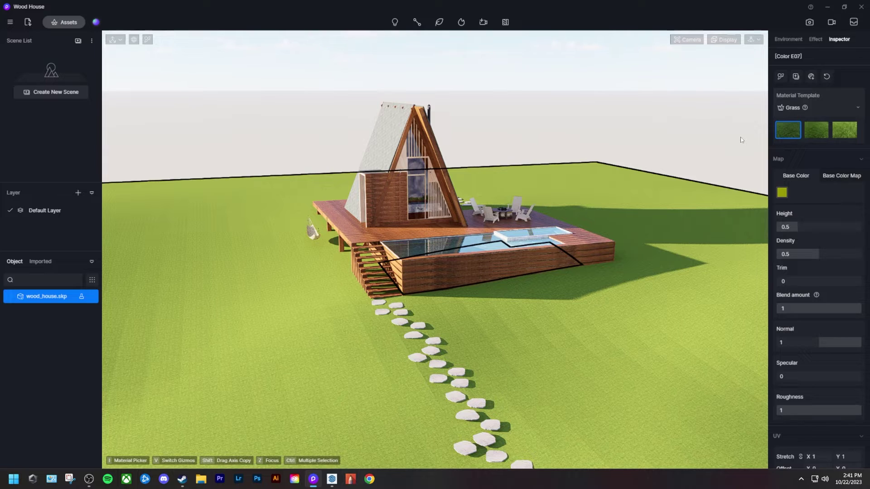
pyautogui.click(741, 139)
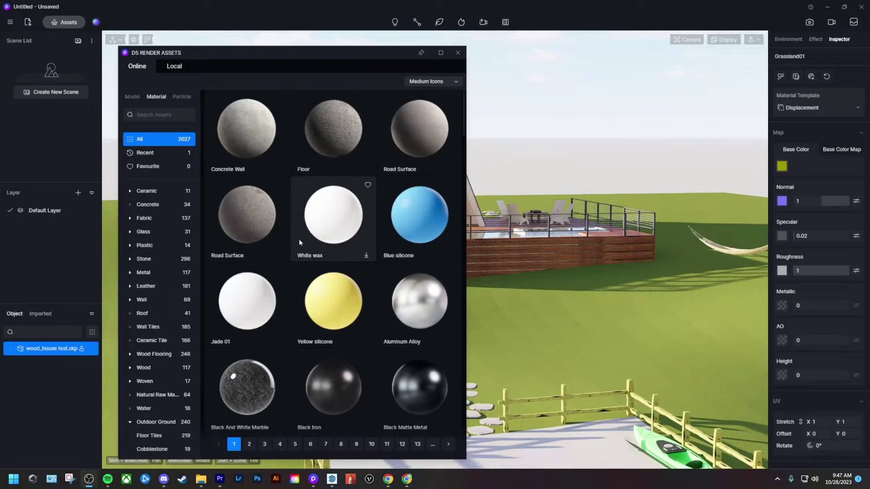
# Step: Browse the online model library's categories, examining the Nature broadleaf trees and the favourite trees, shrubs and grasses
pyautogui.click(155, 98)
pyautogui.click(130, 97)
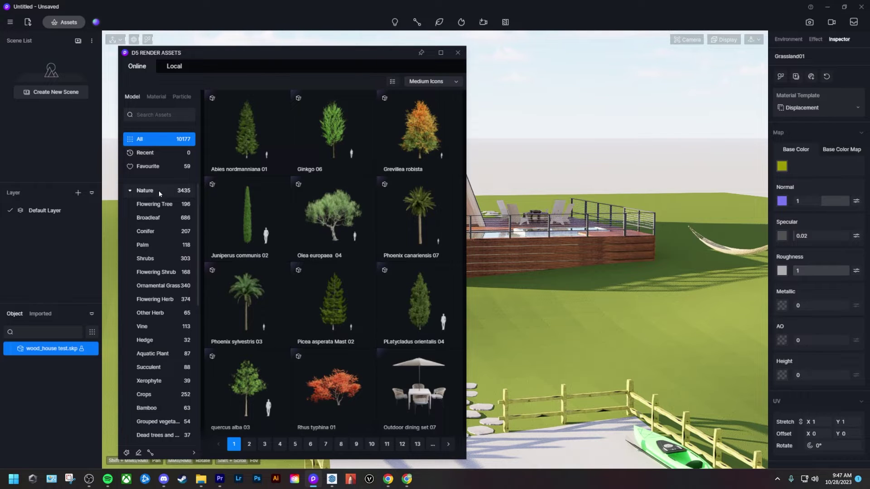
pyautogui.click(129, 190)
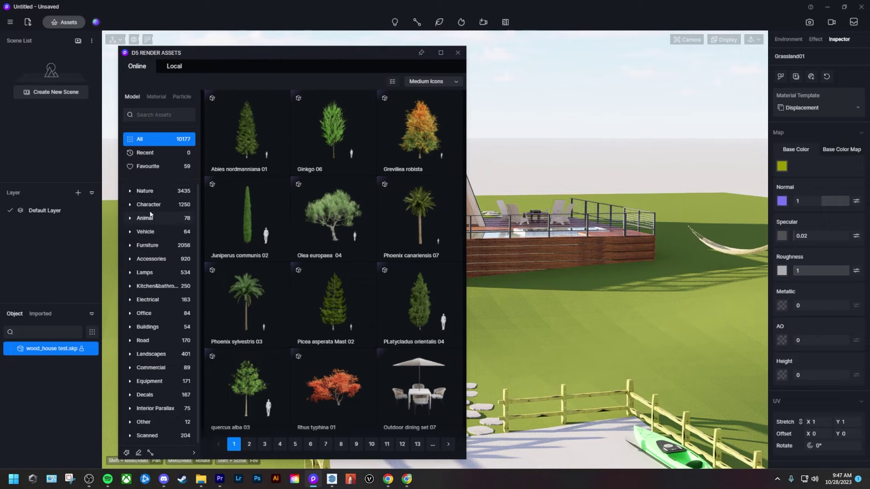
pyautogui.scroll(-1, 150, 211)
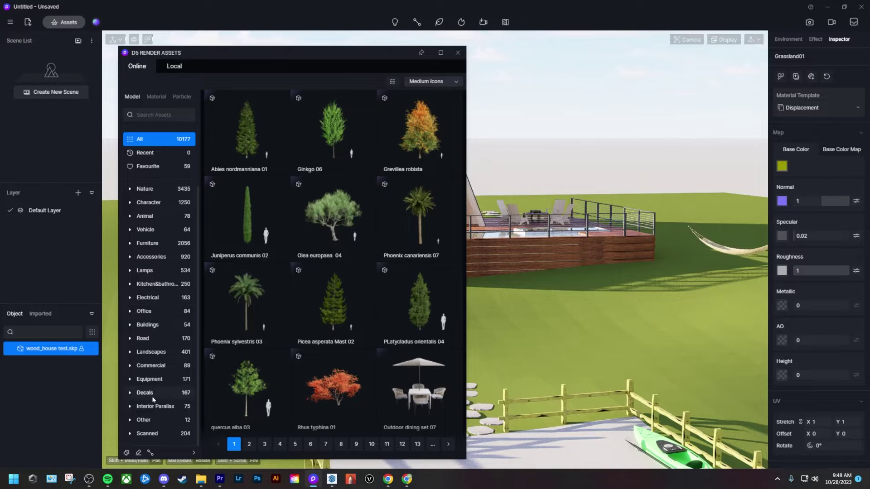
pyautogui.scroll(1, 157, 419)
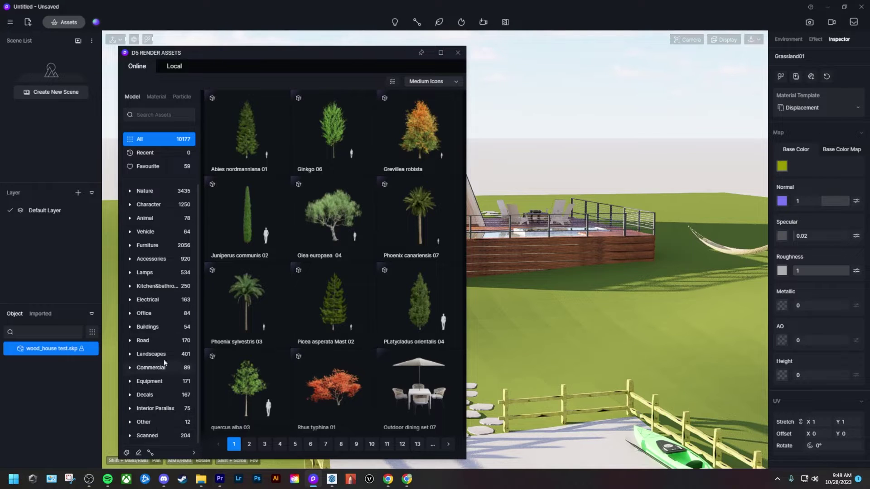
pyautogui.click(155, 190)
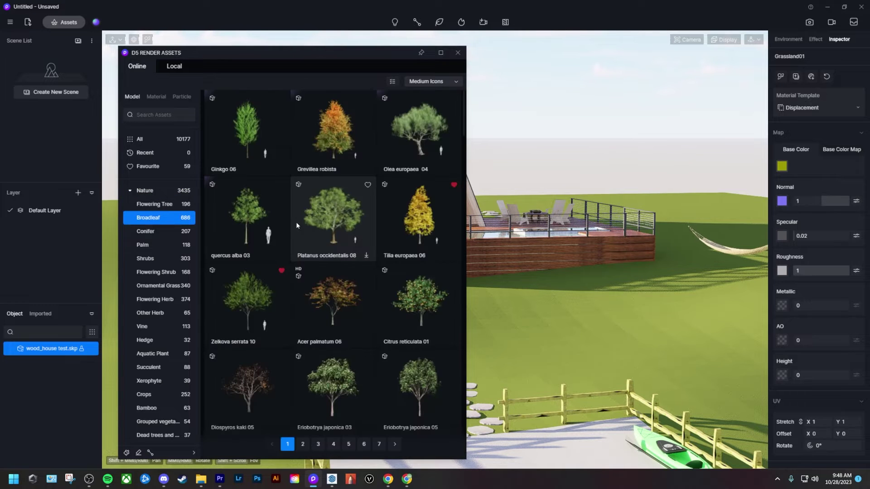
pyautogui.scroll(-8, 320, 224)
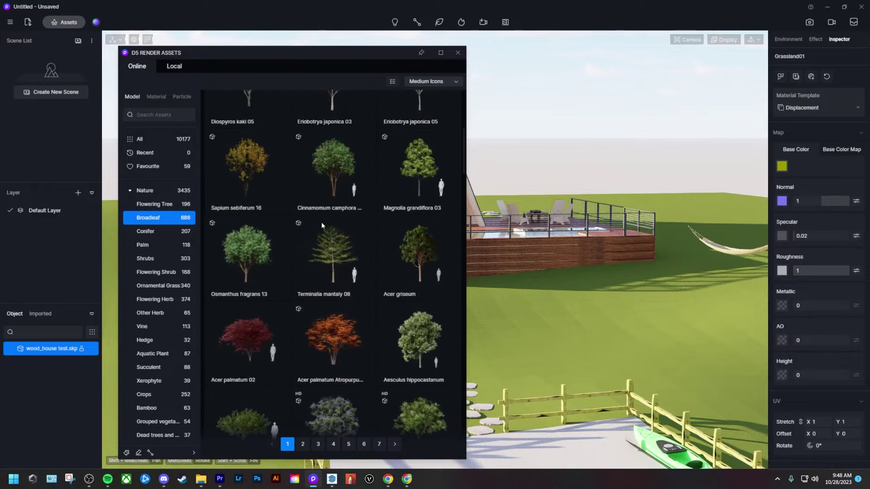
pyautogui.click(160, 166)
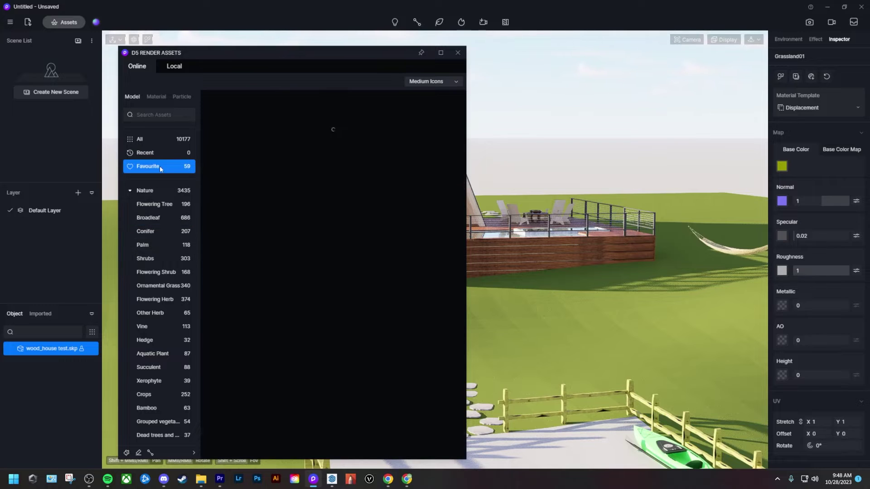
pyautogui.scroll(-1, 328, 207)
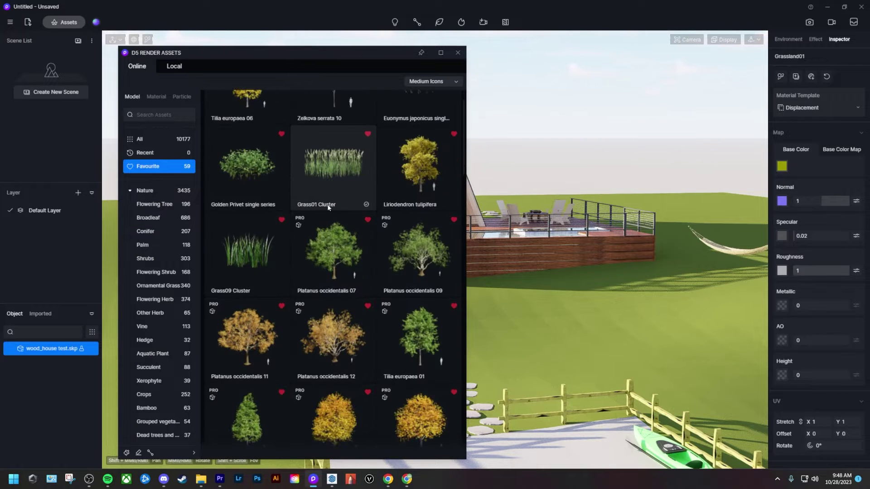
pyautogui.scroll(-8, 328, 207)
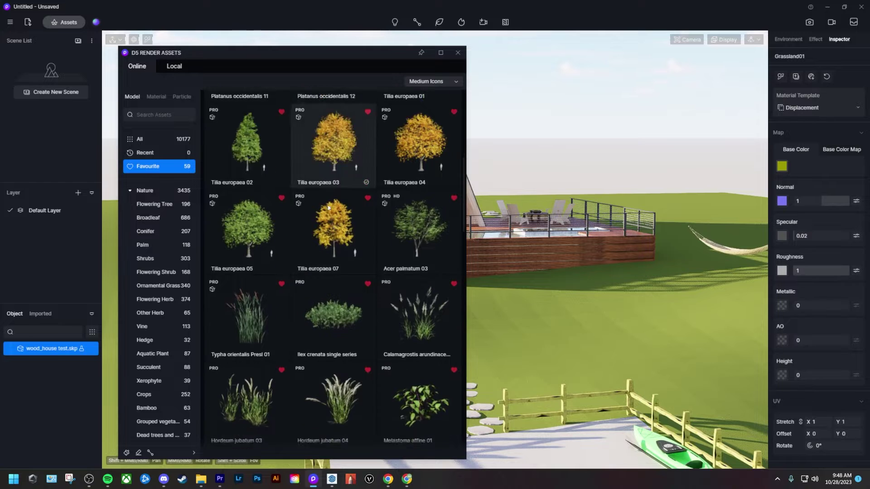
pyautogui.scroll(-10, 328, 207)
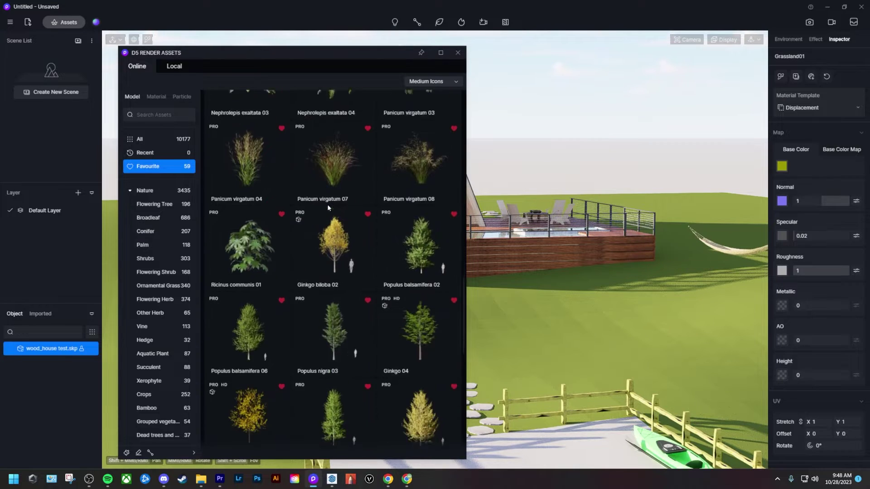
pyautogui.scroll(1, 338, 221)
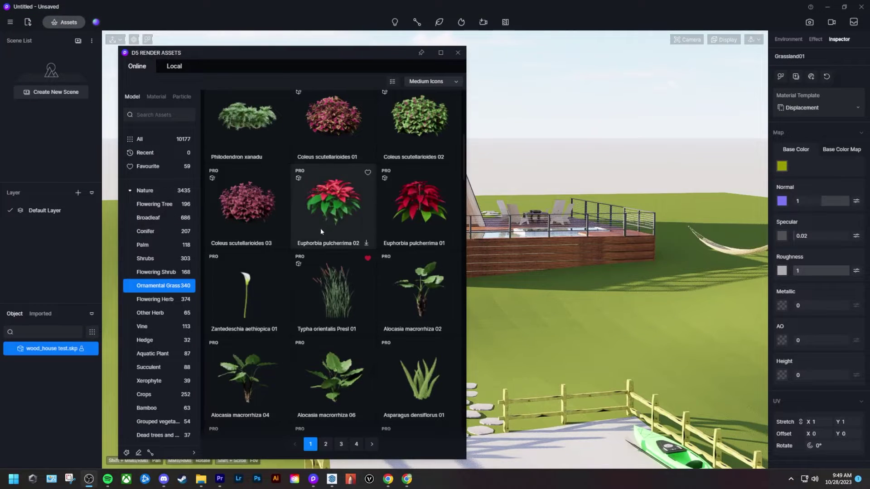
# Step: Activate the vegetation brush with Grass09 Cluster from the favourites, plus Grass03 Cluster and Grass06 Cluster from Ornamental Grass
pyautogui.click(157, 166)
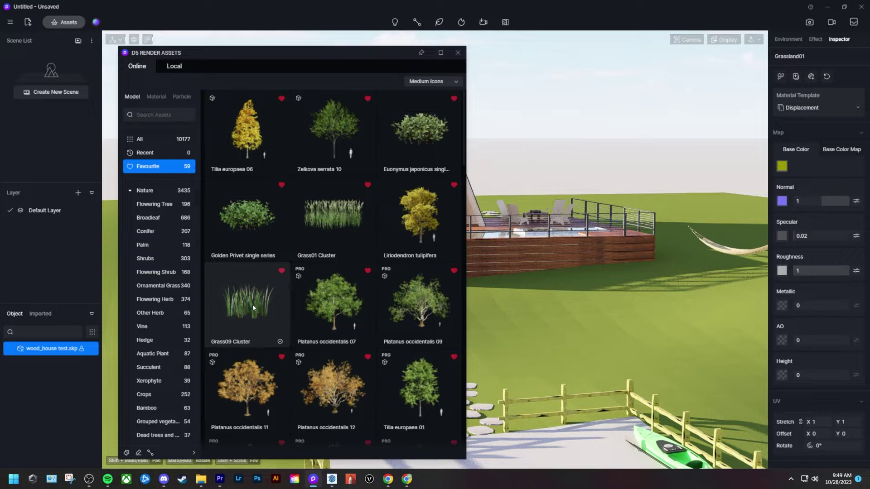
pyautogui.click(127, 453)
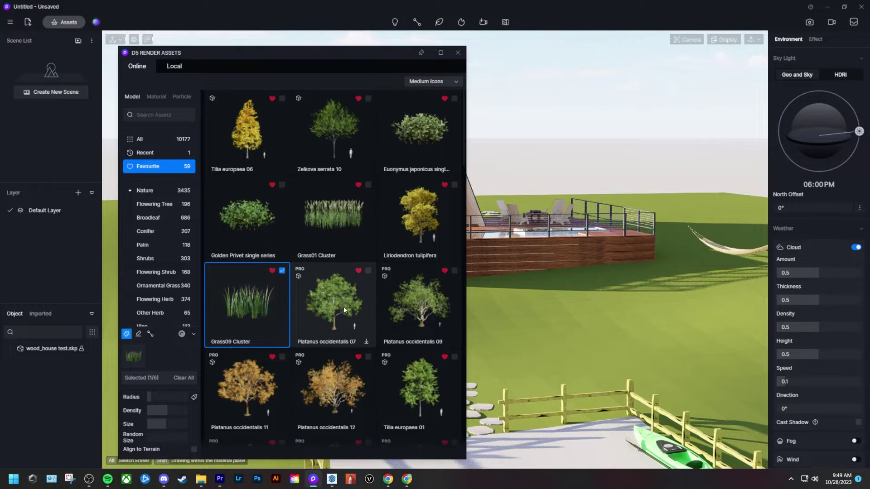
pyautogui.scroll(-7, 344, 306)
pyautogui.scroll(-9, 344, 309)
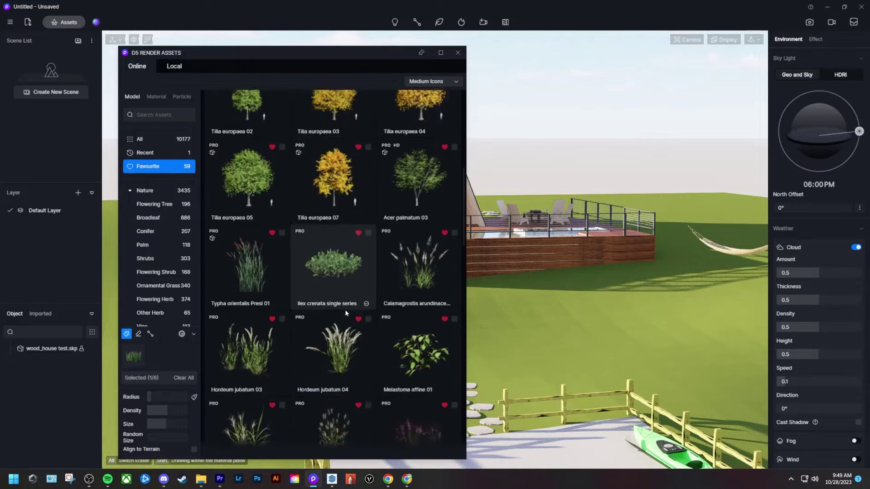
pyautogui.scroll(-15, 345, 313)
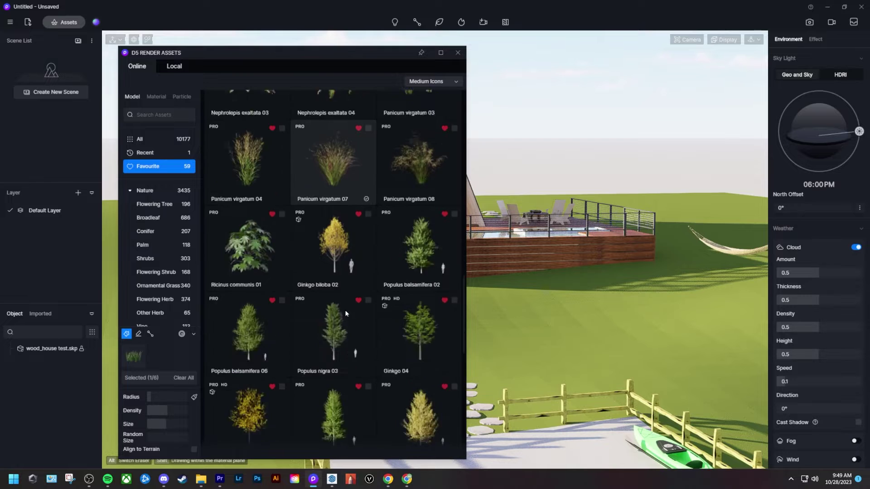
pyautogui.scroll(-1, 344, 312)
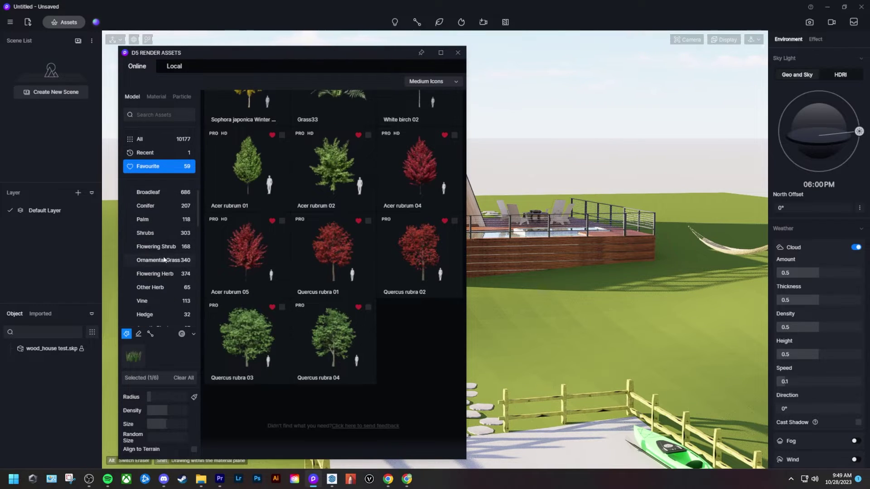
pyautogui.click(164, 260)
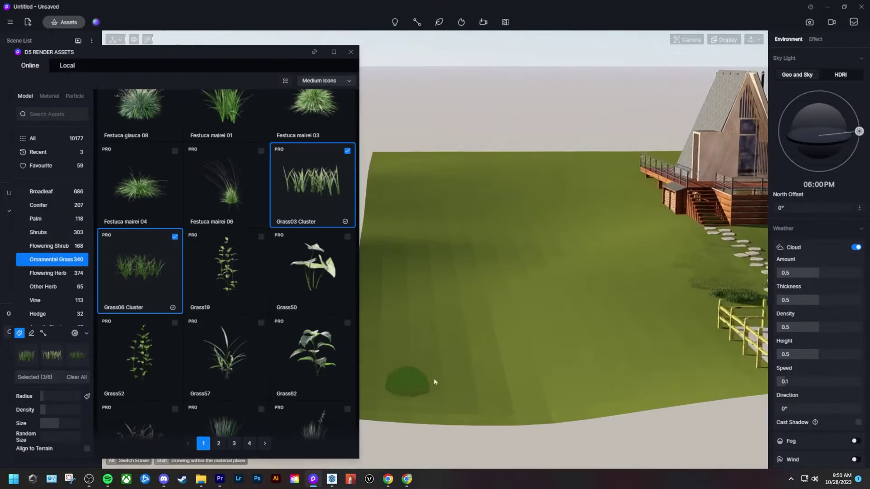
# Step: Brush a sparse patch of the grass clusters on the open terrain, plus a denser patch beside it using a higher density
pyautogui.moveTo(434, 382); pyautogui.dragTo(448, 398)
pyautogui.moveTo(514, 348); pyautogui.dragTo(442, 316)
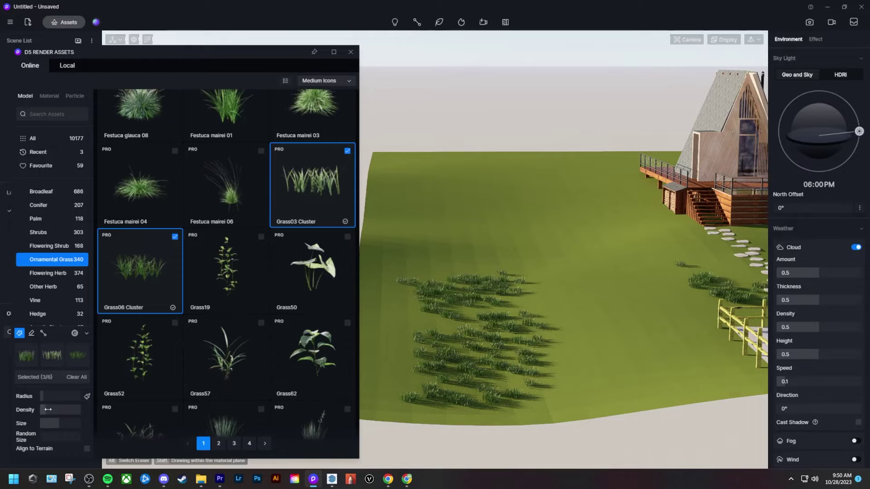
pyautogui.moveTo(663, 369); pyautogui.dragTo(619, 341)
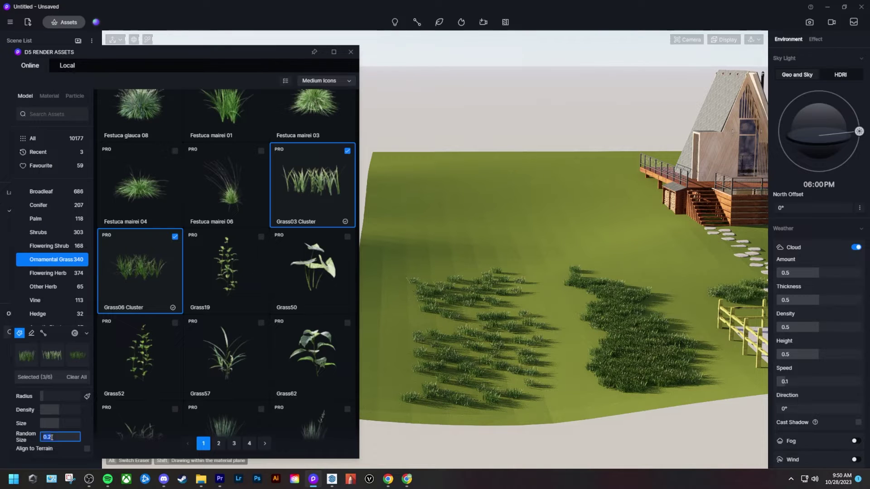
# Step: Turn on Align to Terrain, increase the brush's plant size and paint a patch of larger grass beside the sparse one
pyautogui.click(87, 449)
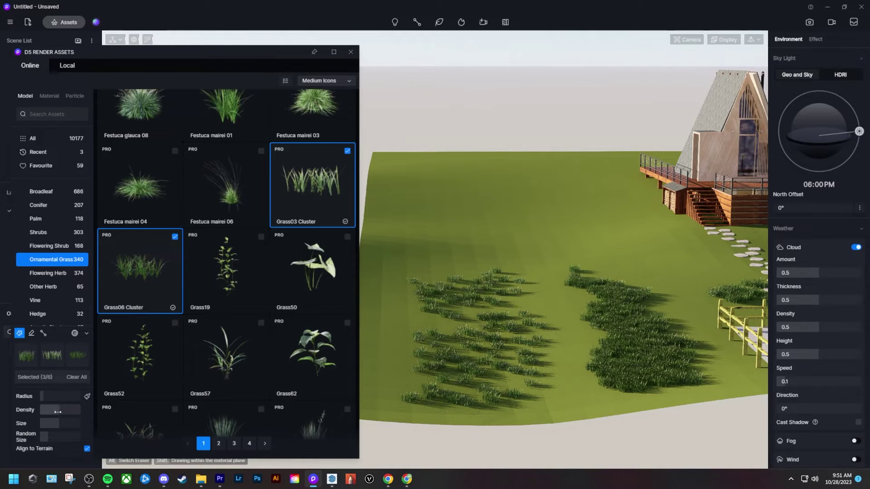
pyautogui.moveTo(64, 422); pyautogui.dragTo(74, 422)
pyautogui.moveTo(401, 290)
pyautogui.mouseDown()
pyautogui.moveTo(374, 341)
pyautogui.moveTo(399, 323)
pyautogui.mouseUp()
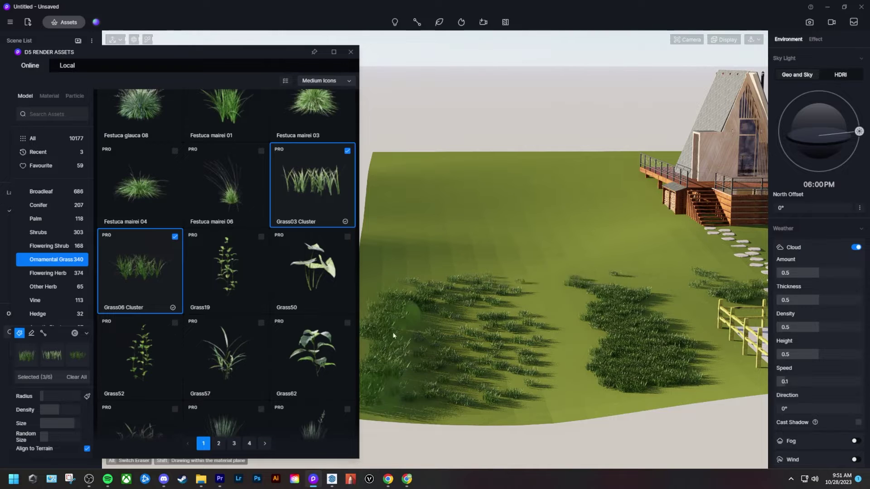
pyautogui.moveTo(384, 283); pyautogui.dragTo(380, 303)
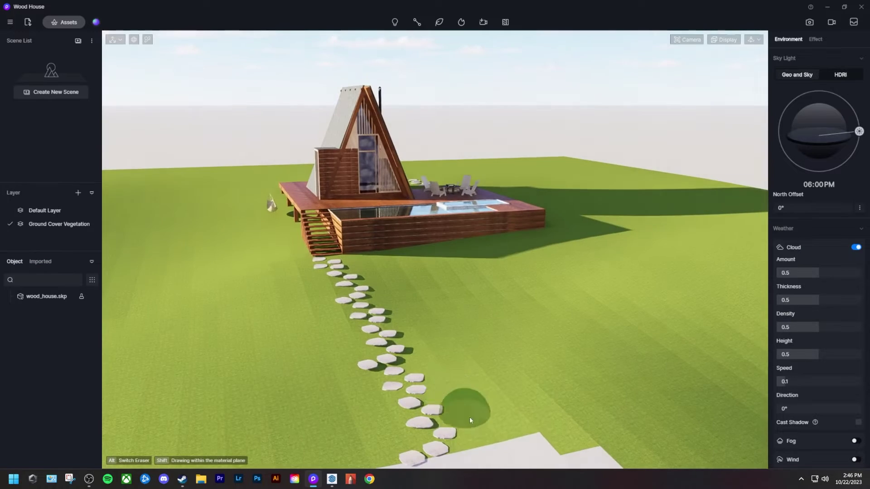
# Step: Paint grass clusters across the terrain around the house on the Ground Cover Vegetation layer
pyautogui.moveTo(470, 418)
pyautogui.mouseDown()
pyautogui.moveTo(428, 346)
pyautogui.moveTo(420, 285)
pyautogui.mouseUp()
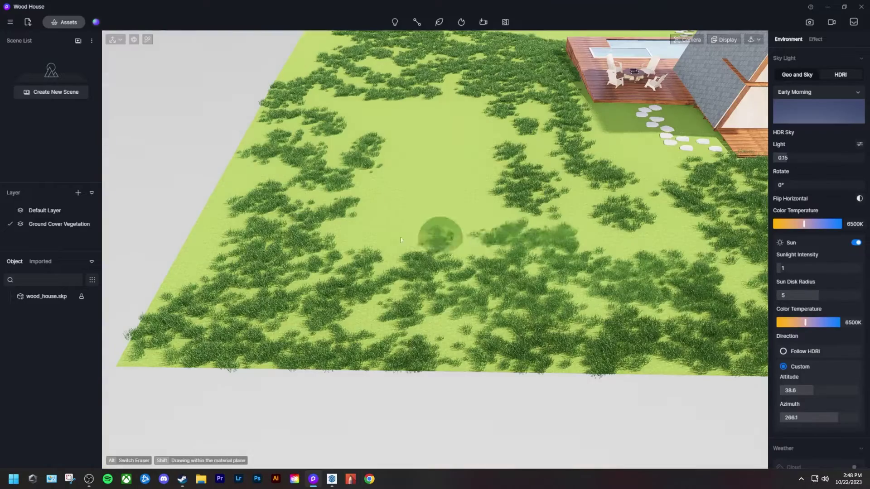
pyautogui.moveTo(436, 287)
pyautogui.mouseDown()
pyautogui.moveTo(398, 122)
pyautogui.moveTo(390, 173)
pyautogui.moveTo(657, 120)
pyautogui.moveTo(671, 190)
pyautogui.mouseUp()
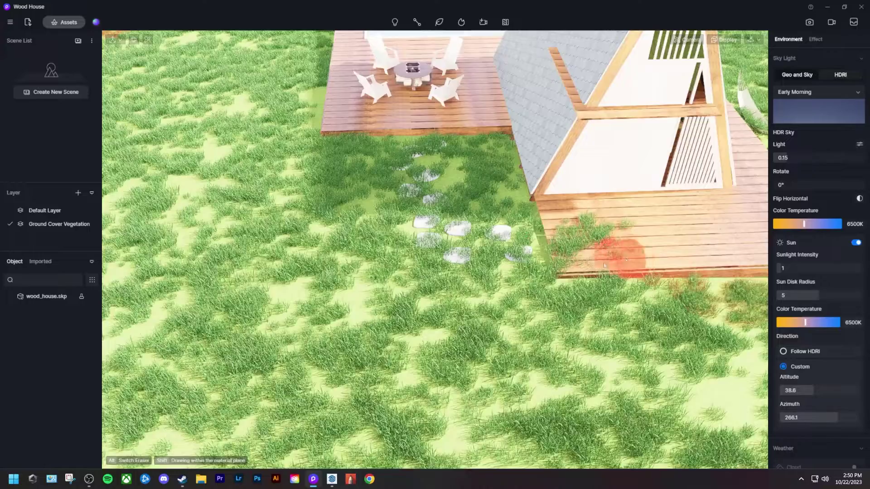
# Step: Erase the painted grass that overlaps the wooden deck and its edge beside the A-frame house
pyautogui.scroll(4, 472, 249)
pyautogui.moveTo(438, 263)
pyautogui.mouseDown()
pyautogui.moveTo(386, 228)
pyautogui.moveTo(443, 194)
pyautogui.moveTo(521, 213)
pyautogui.moveTo(511, 246)
pyautogui.moveTo(583, 259)
pyautogui.moveTo(680, 195)
pyautogui.moveTo(643, 217)
pyautogui.mouseUp()
pyautogui.scroll(-4, 644, 217)
pyautogui.scroll(2, 608, 208)
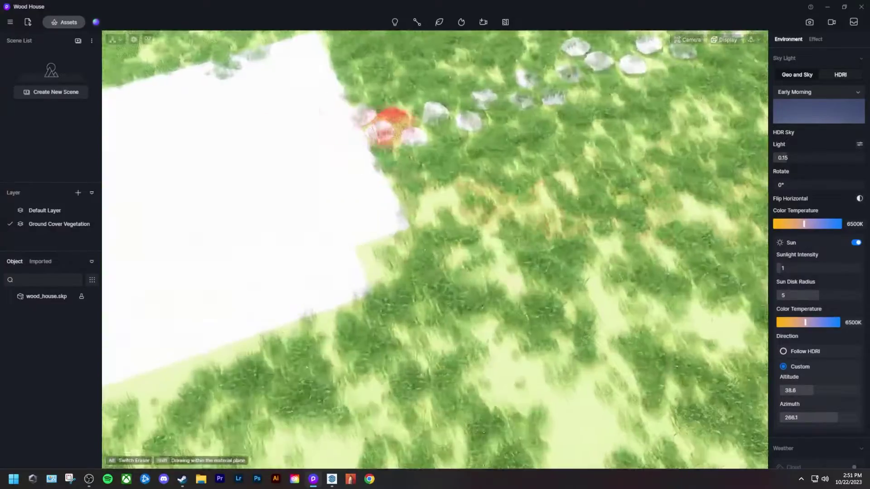
# Step: Erase the grass covering the stepping-stone path from the paved driveway up to the wooden stairs
pyautogui.moveTo(389, 121)
pyautogui.keyDown('alt'); pyautogui.mouseDown()
pyautogui.moveTo(437, 110)
pyautogui.moveTo(481, 118)
pyautogui.mouseUp(); pyautogui.keyUp('alt')
pyautogui.scroll(-2, 261, 237)
pyautogui.scroll(4, 610, 98)
pyautogui.moveTo(496, 97); pyautogui.dragTo(443, 140, button='right')
pyautogui.scroll(-3, 586, 97)
pyautogui.moveTo(587, 98); pyautogui.dragTo(713, 120, button='right')
pyautogui.scroll(4, 713, 121)
pyautogui.moveTo(521, 49)
pyautogui.keyDown('alt'); pyautogui.mouseDown()
pyautogui.moveTo(489, 42)
pyautogui.moveTo(372, 183)
pyautogui.mouseUp(); pyautogui.keyUp('alt')
pyautogui.scroll(-10, 373, 183)
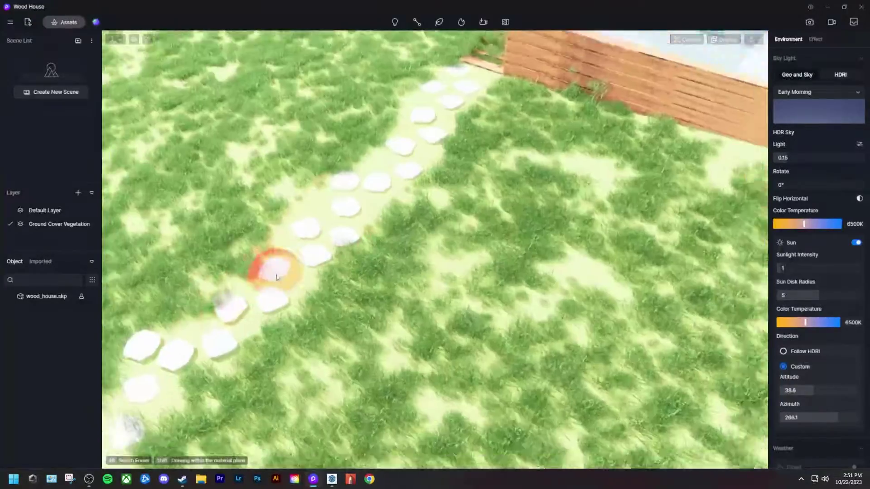
pyautogui.scroll(10, 379, 321)
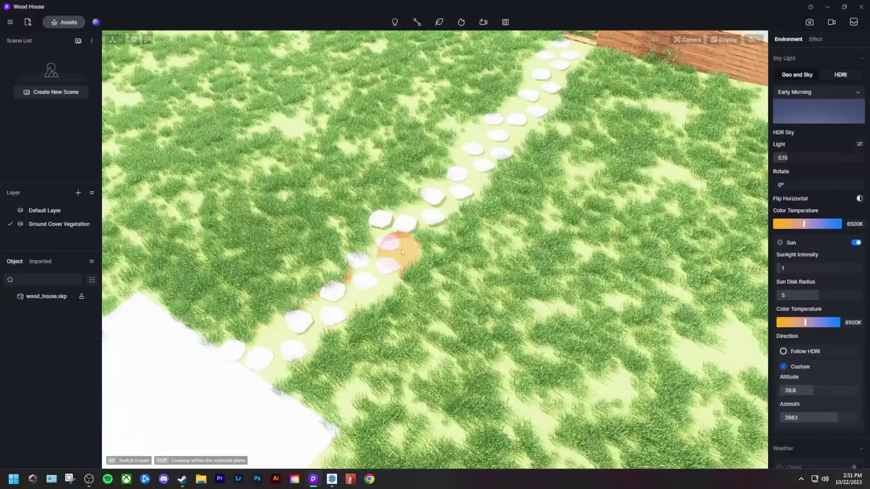
pyautogui.scroll(8, 428, 70)
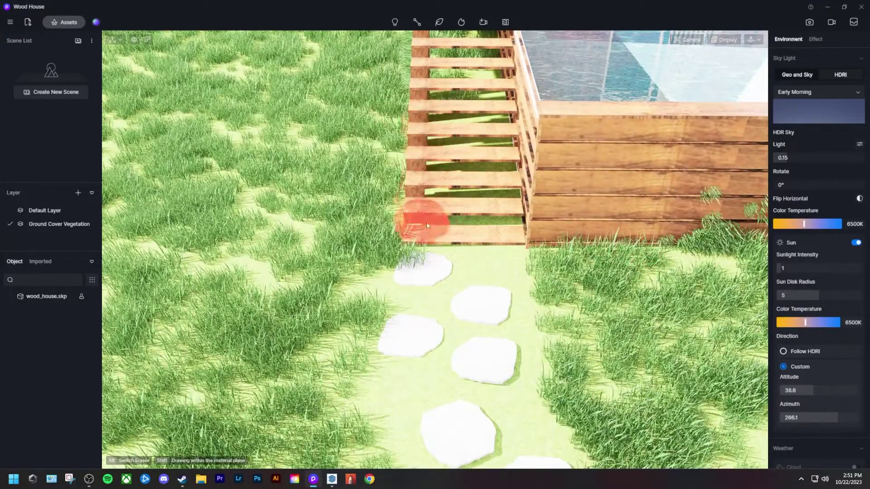
# Step: Erase the grass overlapping the wooden stairs and along the side edge of the deck
pyautogui.scroll(-3, 420, 223)
pyautogui.scroll(-3, 376, 141)
pyautogui.scroll(8, 376, 141)
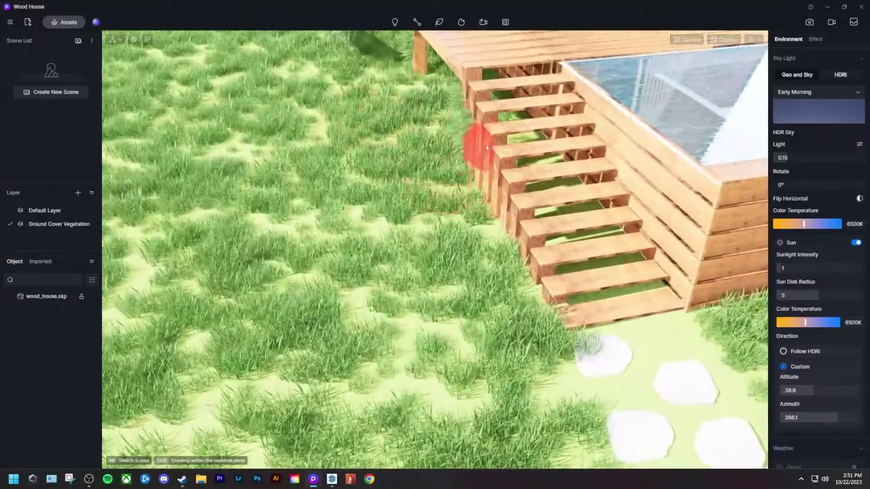
pyautogui.scroll(-4, 426, 178)
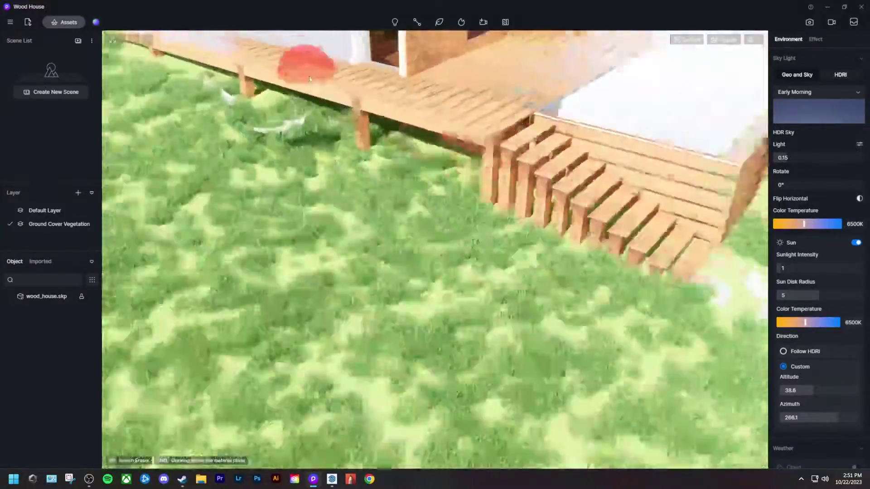
pyautogui.scroll(4, 317, 86)
pyautogui.scroll(-3, 379, 165)
pyautogui.scroll(5, 253, 161)
pyautogui.moveTo(252, 161)
pyautogui.keyDown('alt'); pyautogui.mouseDown()
pyautogui.moveTo(249, 171)
pyautogui.moveTo(395, 194)
pyautogui.moveTo(253, 166)
pyautogui.mouseUp(); pyautogui.keyUp('alt')
pyautogui.moveTo(394, 195); pyautogui.dragTo(168, 127, button='middle')
pyautogui.moveTo(278, 158); pyautogui.dragTo(256, 150, button='middle')
pyautogui.scroll(-5, 257, 151)
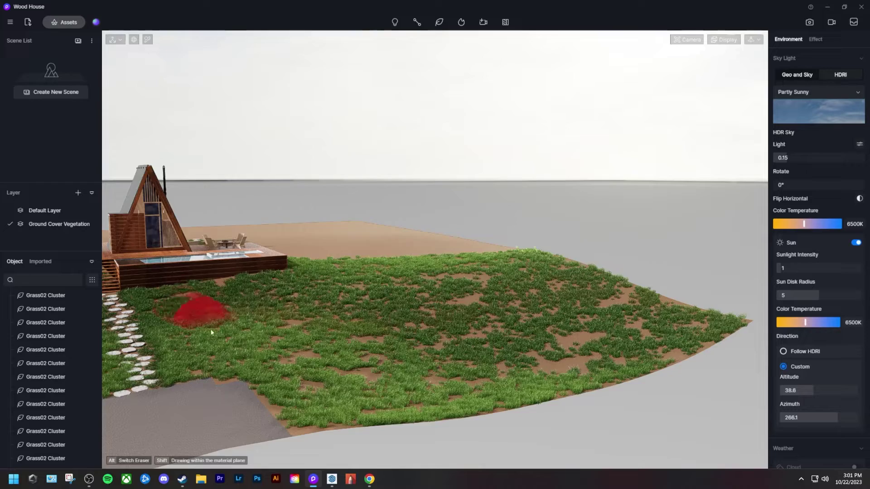
# Step: Brush scattered Nephrolepis exaltata 03 ferns over the grass on all sides of the house and path
pyautogui.press('s')
pyautogui.press('e')
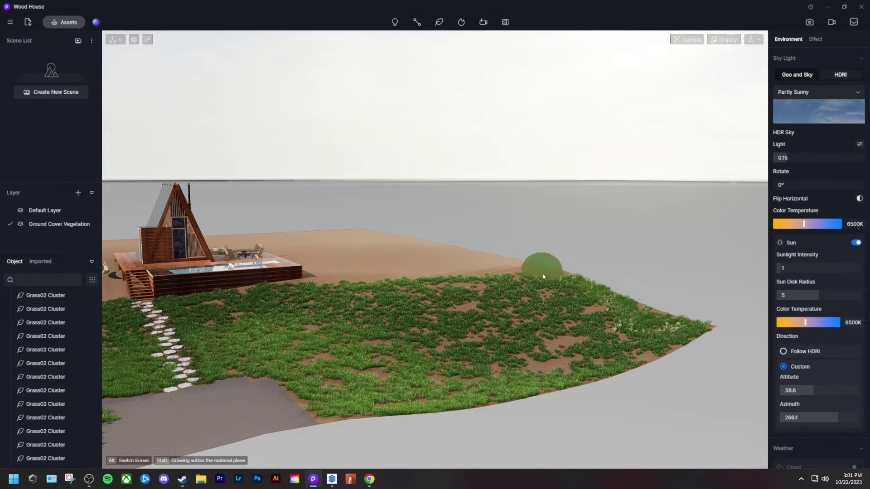
pyautogui.scroll(-3, 424, 256)
pyautogui.moveTo(499, 307); pyautogui.dragTo(462, 235, button='right')
pyautogui.moveTo(321, 190); pyautogui.dragTo(550, 308, button='middle')
pyautogui.scroll(3, 550, 308)
pyautogui.scroll(-3, 578, 326)
pyautogui.moveTo(579, 326)
pyautogui.mouseDown(button='right')
pyautogui.moveTo(340, 346)
pyautogui.moveTo(214, 389)
pyautogui.mouseUp(button='right')
pyautogui.scroll(3, 214, 389)
pyautogui.moveTo(338, 241)
pyautogui.mouseDown()
pyautogui.moveTo(315, 352)
pyautogui.moveTo(194, 380)
pyautogui.mouseUp()
pyautogui.scroll(-3, 323, 395)
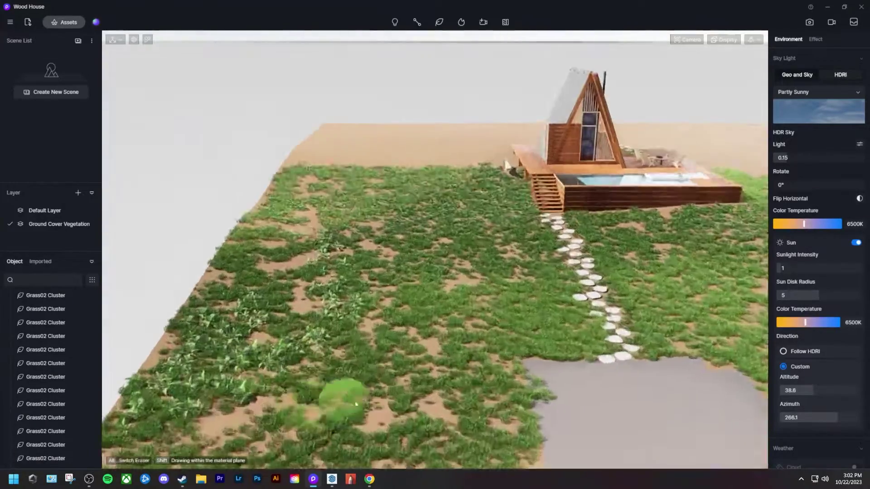
pyautogui.scroll(2, 328, 397)
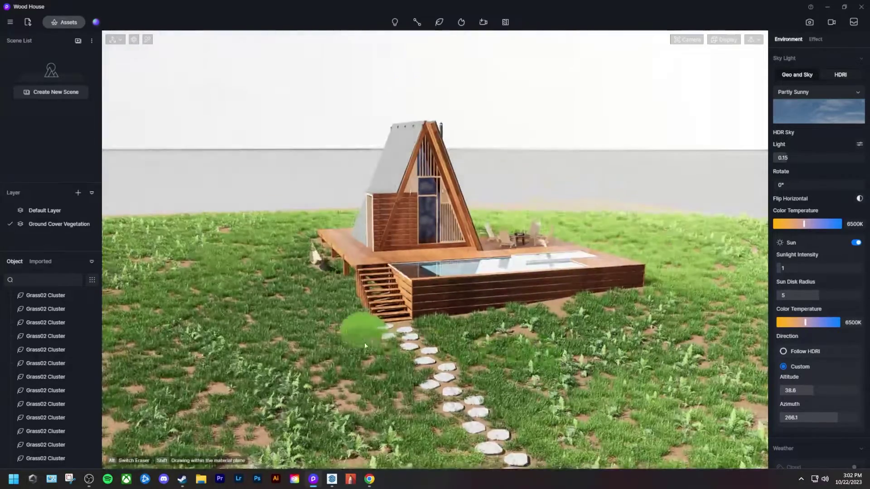
pyautogui.moveTo(365, 345); pyautogui.dragTo(365, 362, button='middle')
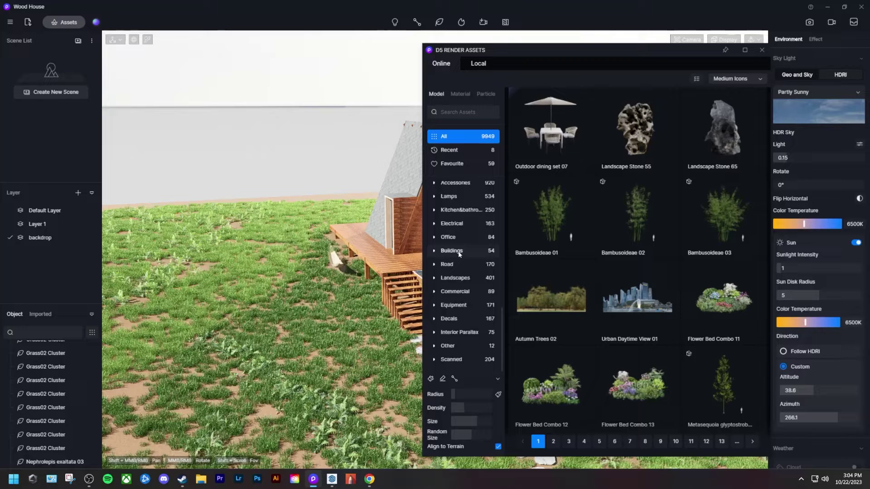
# Step: Place the Autumn Trees 01 backdrop plane from the Landscapes models behind the house on the backdrop layer
pyautogui.click(459, 281)
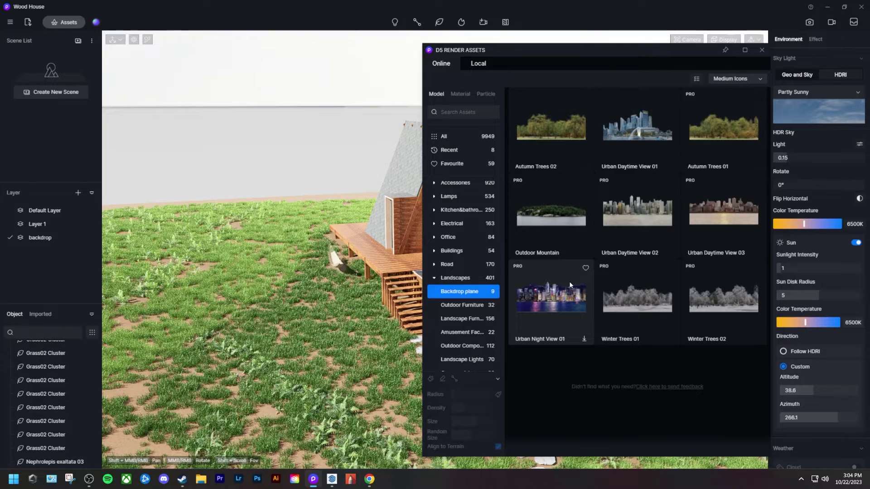
pyautogui.click(730, 141)
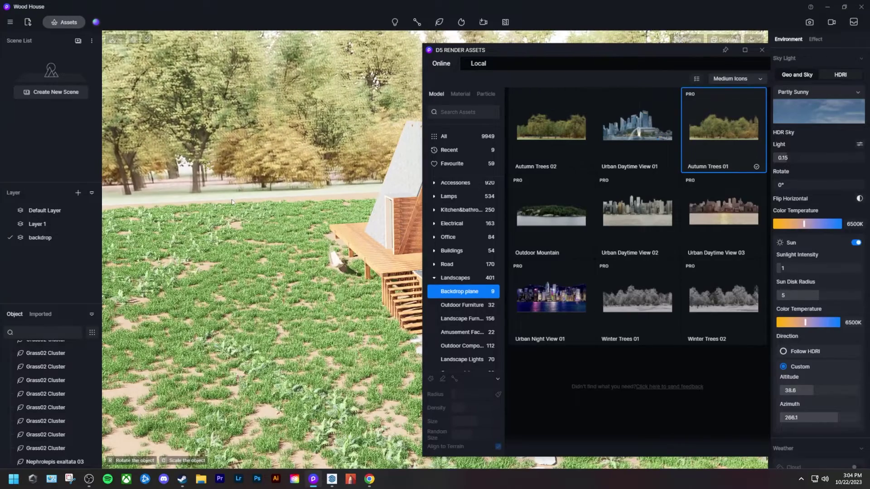
pyautogui.click(232, 202)
pyautogui.scroll(-3, 234, 202)
pyautogui.rightClick(233, 203)
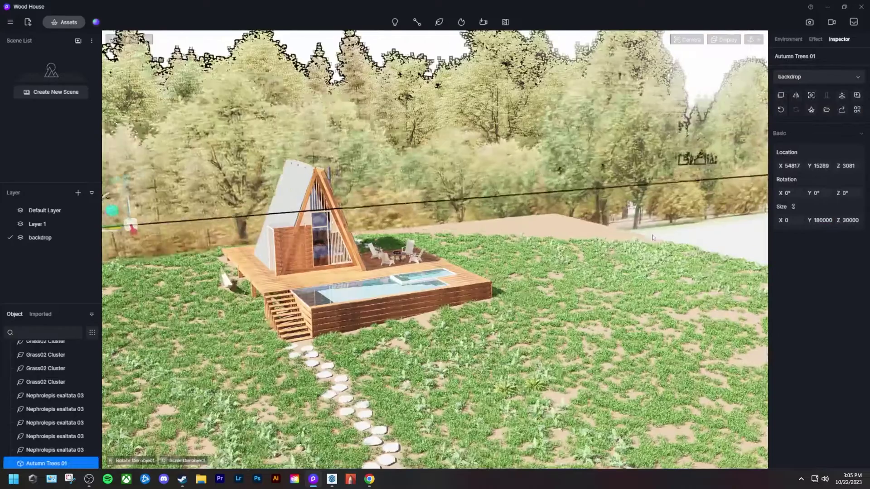
# Step: Add a second Autumn Trees 01 backdrop rotated 90° along the pool side of the terrain and select it
pyautogui.click(624, 233)
pyautogui.rightClick(625, 233)
pyautogui.moveTo(602, 235); pyautogui.dragTo(507, 228)
pyautogui.click(506, 230)
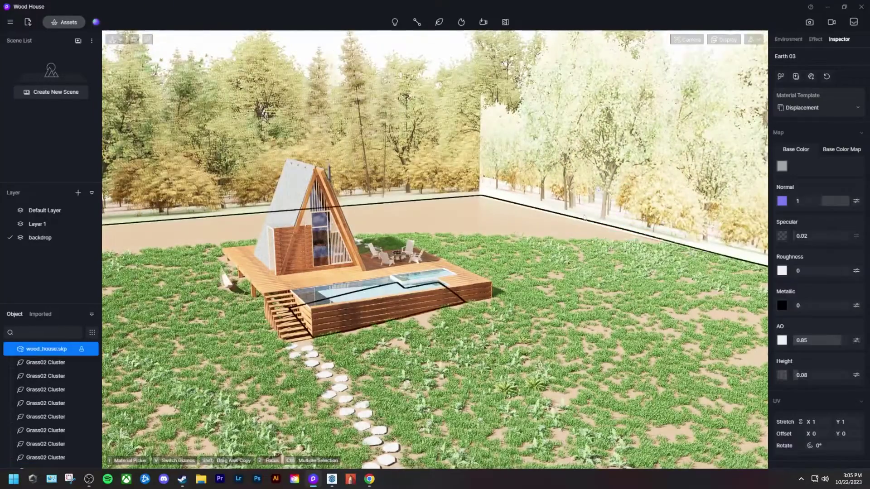
pyautogui.press('q')
pyautogui.moveTo(643, 219); pyautogui.dragTo(608, 204, button='right')
pyautogui.press('s')
pyautogui.click(608, 204)
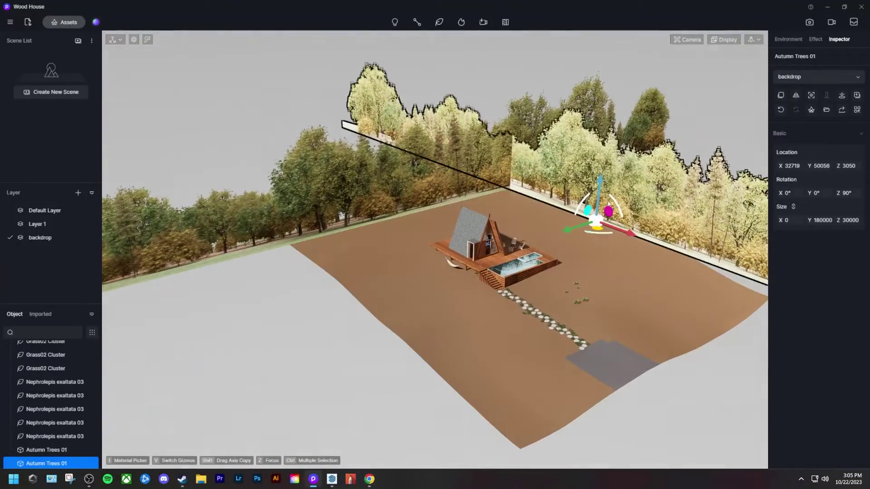
# Step: Move the rotated tree backdrop forward along the terrain's side edge and outward to Y 50967
pyautogui.moveTo(579, 213); pyautogui.dragTo(748, 265)
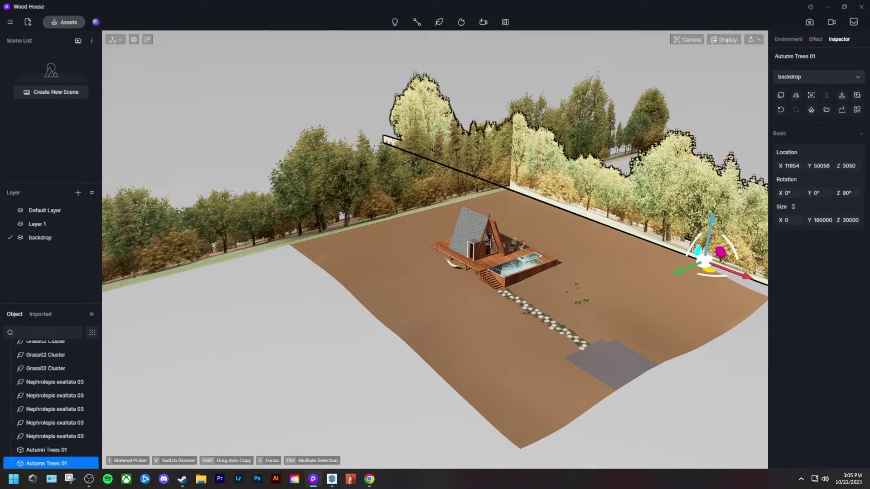
pyautogui.moveTo(678, 268); pyautogui.dragTo(682, 264)
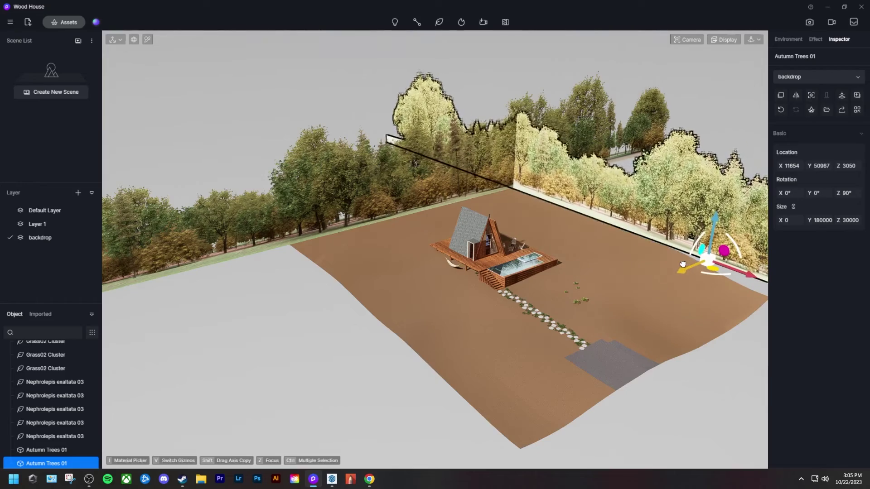
pyautogui.moveTo(742, 274); pyautogui.dragTo(788, 286)
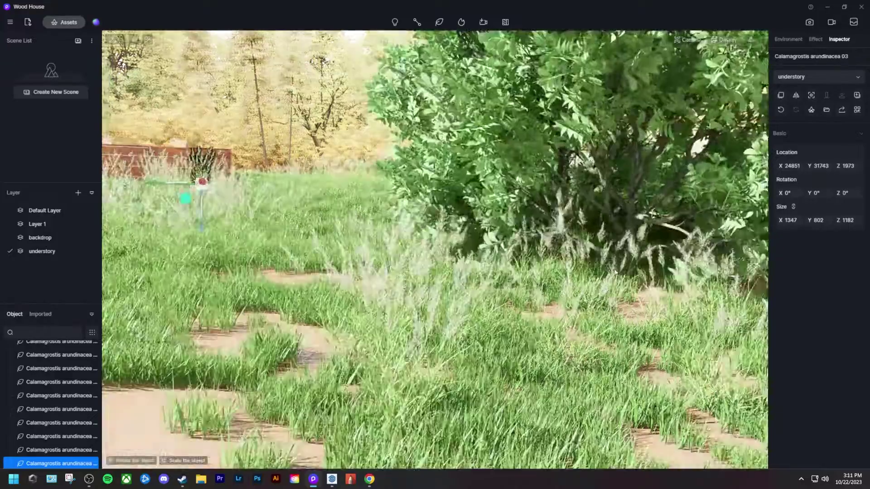
pyautogui.scroll(-5, 615, 272)
pyautogui.moveTo(603, 262); pyautogui.dragTo(585, 278, button='right')
pyautogui.scroll(2, 585, 278)
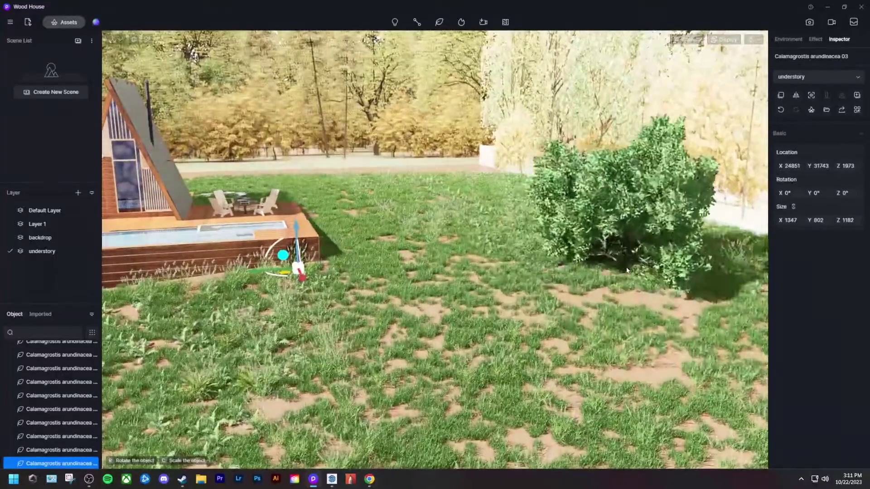
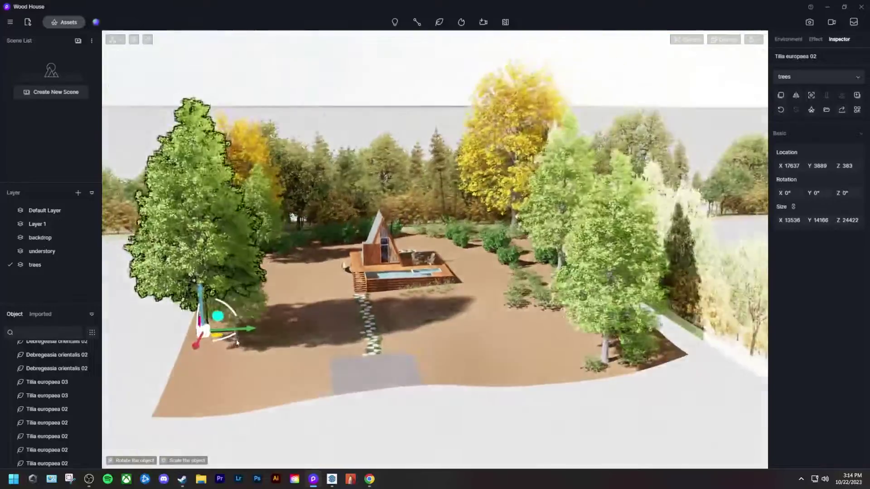
# Step: Plant Populus balsamifera 06 trees of different sizes behind, beside and in front of the house on the trees layer
pyautogui.scroll(3, 498, 241)
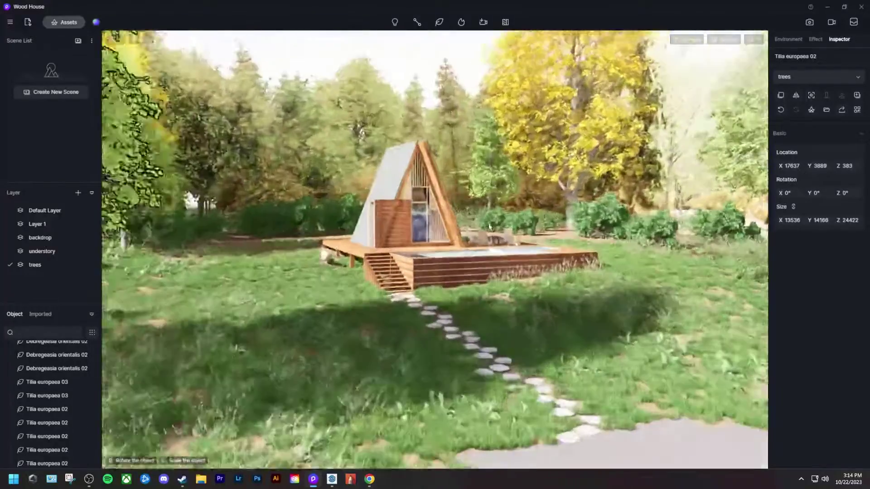
pyautogui.moveTo(287, 202); pyautogui.dragTo(262, 226, button='right')
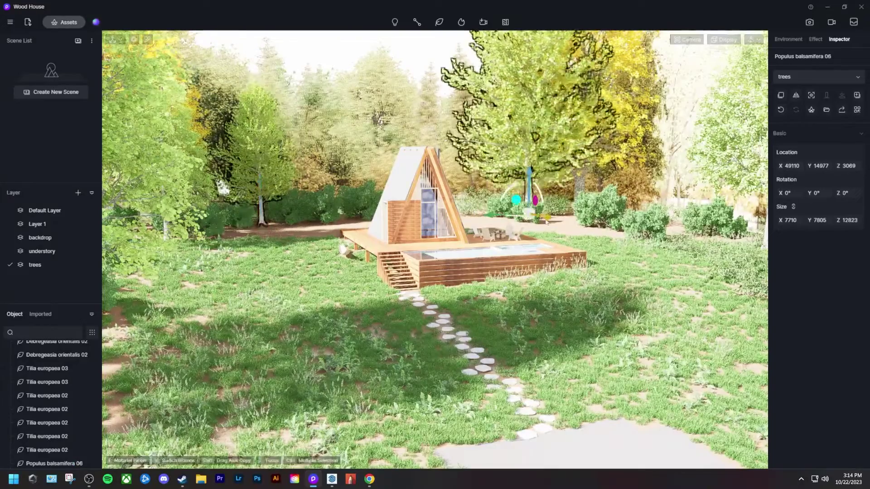
pyautogui.click(663, 233)
pyautogui.scroll(-5, 662, 233)
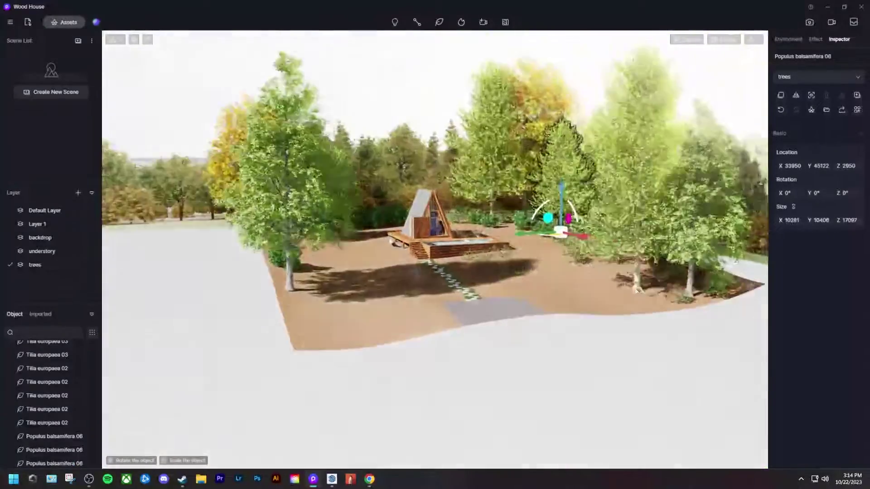
pyautogui.scroll(2, 637, 282)
pyautogui.scroll(1, 350, 317)
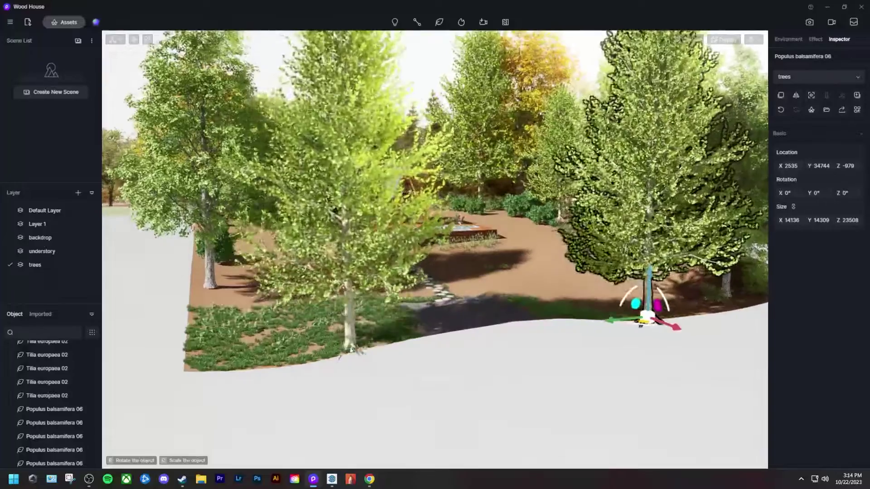
pyautogui.click(348, 351)
pyautogui.scroll(5, 340, 176)
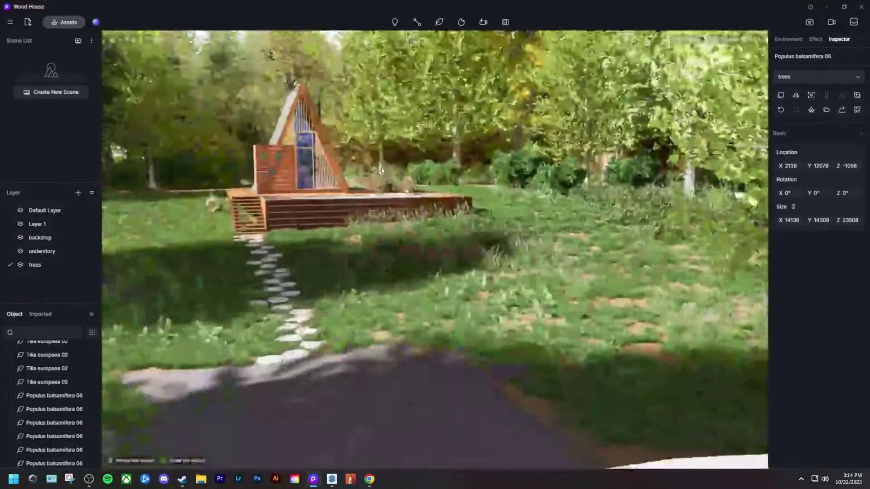
pyautogui.scroll(-2, 340, 176)
pyautogui.scroll(2, 340, 175)
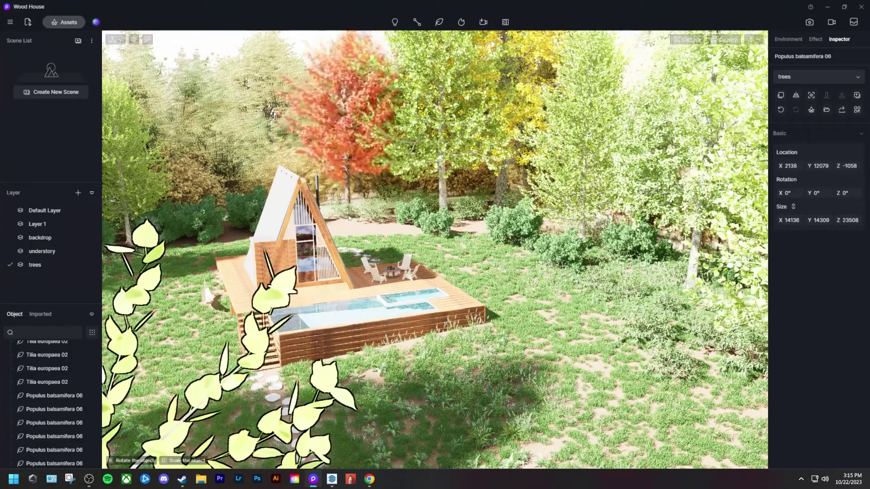
# Step: Plant red Acer rubrum 05 trees behind the house, beside the pool corner and on the opposite side of the lawn
pyautogui.click(348, 221)
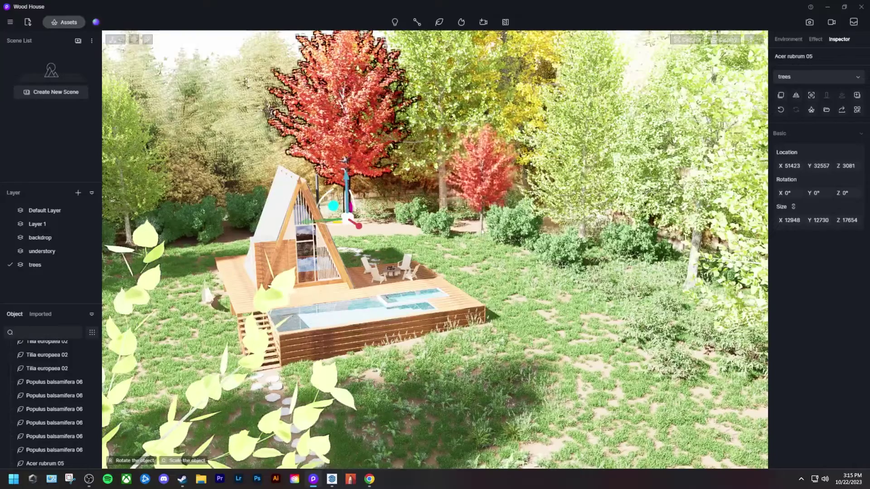
pyautogui.scroll(-3, 482, 230)
pyautogui.scroll(2, 481, 230)
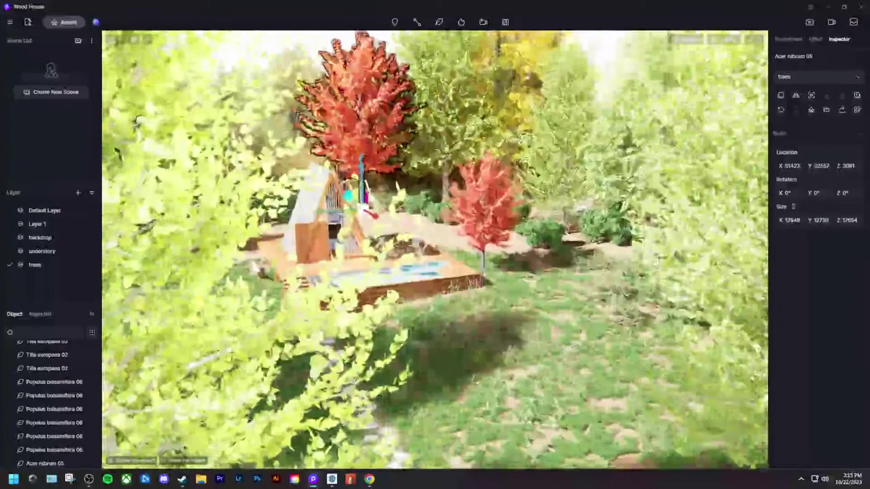
pyautogui.click(490, 287)
pyautogui.moveTo(495, 281); pyautogui.dragTo(292, 317, button='right')
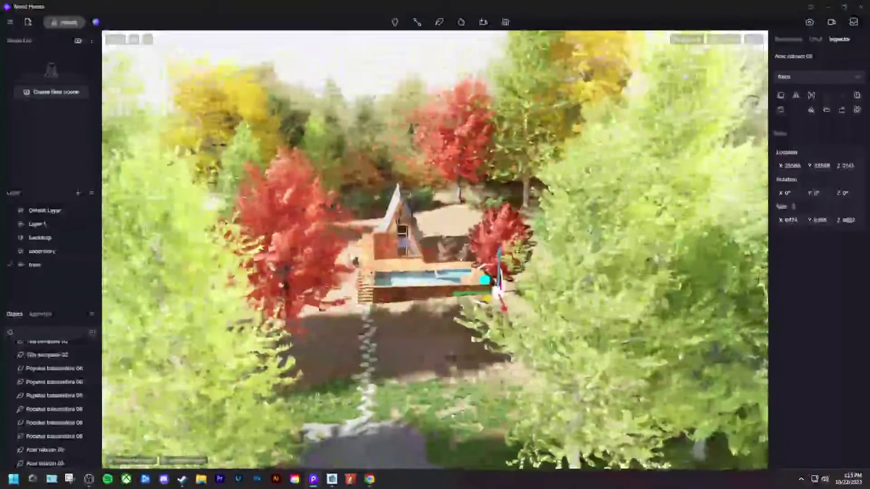
pyautogui.moveTo(357, 221); pyautogui.dragTo(235, 263)
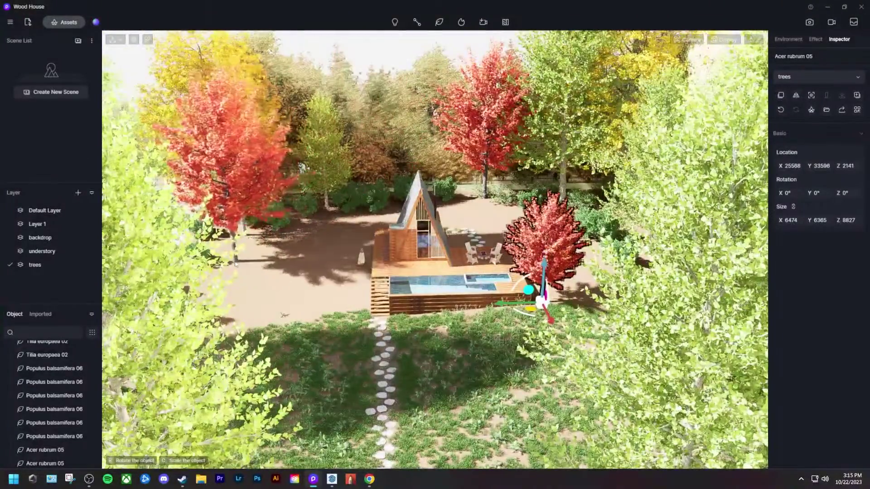
pyautogui.scroll(-3, 313, 272)
pyautogui.moveTo(318, 272); pyautogui.dragTo(559, 291, button='right')
pyautogui.scroll(2, 559, 291)
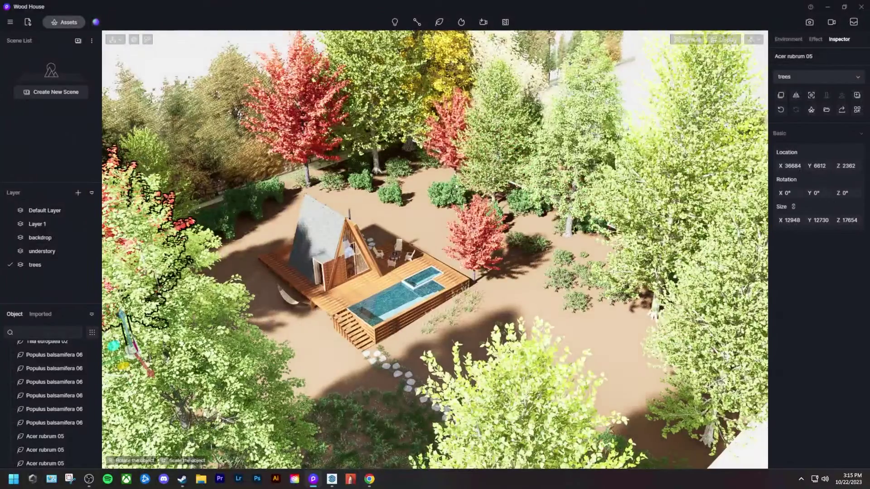
# Step: Plant a smaller Acer rubrum 05 among the poplars beyond the pool side of the house
pyautogui.scroll(-2, 449, 192)
pyautogui.moveTo(449, 192); pyautogui.dragTo(498, 200, button='right')
pyautogui.scroll(4, 458, 195)
pyautogui.moveTo(435, 290); pyautogui.dragTo(363, 226, button='right')
pyautogui.scroll(2, 364, 227)
pyautogui.moveTo(363, 226); pyautogui.dragTo(363, 252, button='middle')
pyautogui.scroll(3, 364, 252)
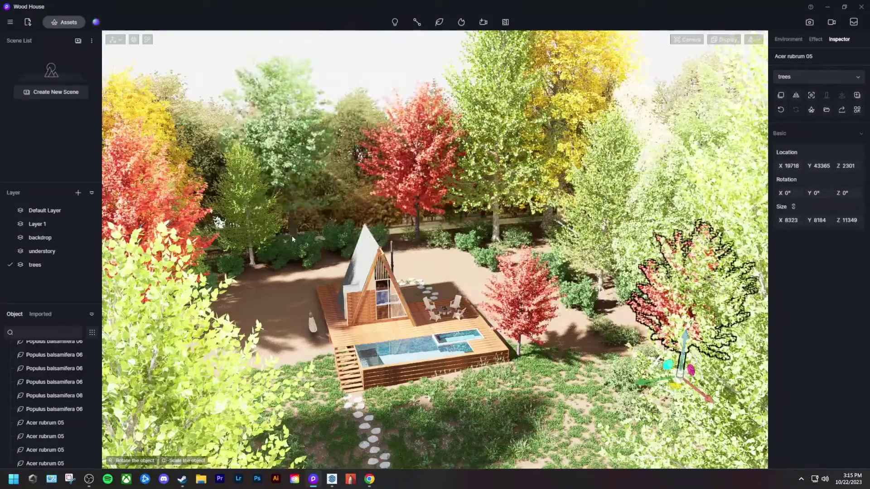
# Step: Plant Quercus rubra 04 trees behind the house and Sophora japonica Winter Gold trees around the clearing
pyautogui.click(304, 249)
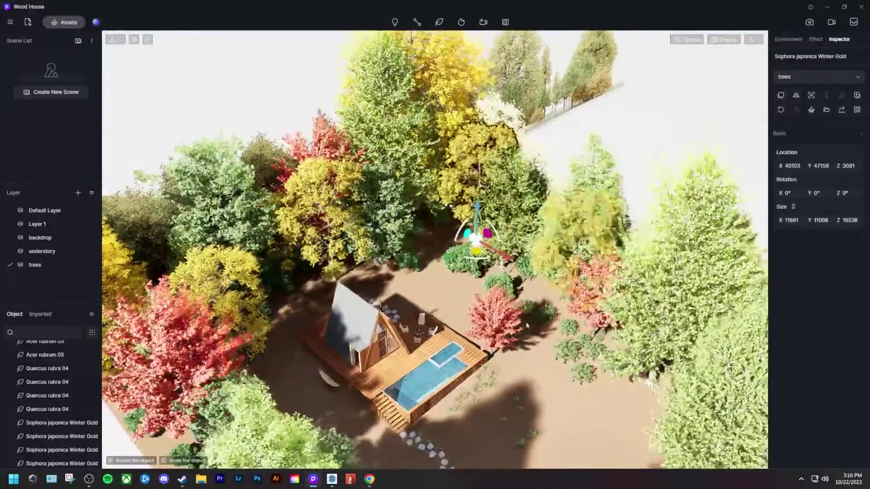
pyautogui.moveTo(527, 326); pyautogui.dragTo(679, 352, button='middle')
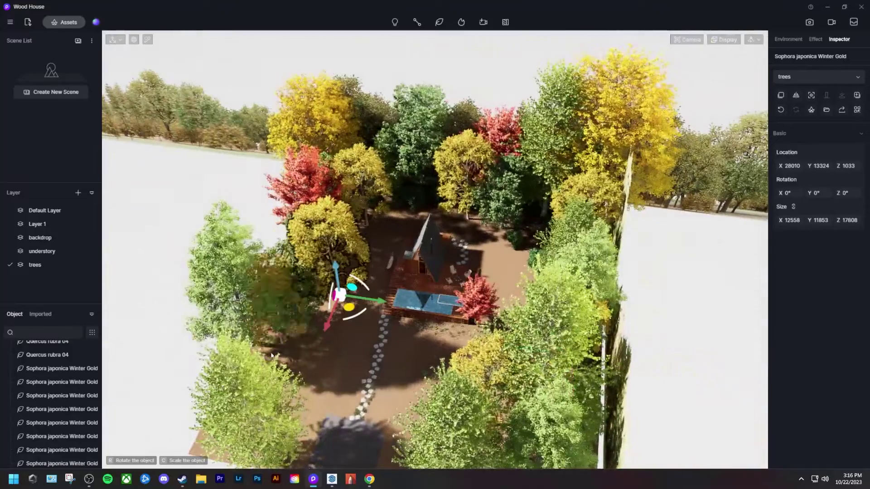
pyautogui.click(240, 377)
pyautogui.moveTo(394, 326); pyautogui.dragTo(445, 327, button='middle')
pyautogui.scroll(-3, 446, 327)
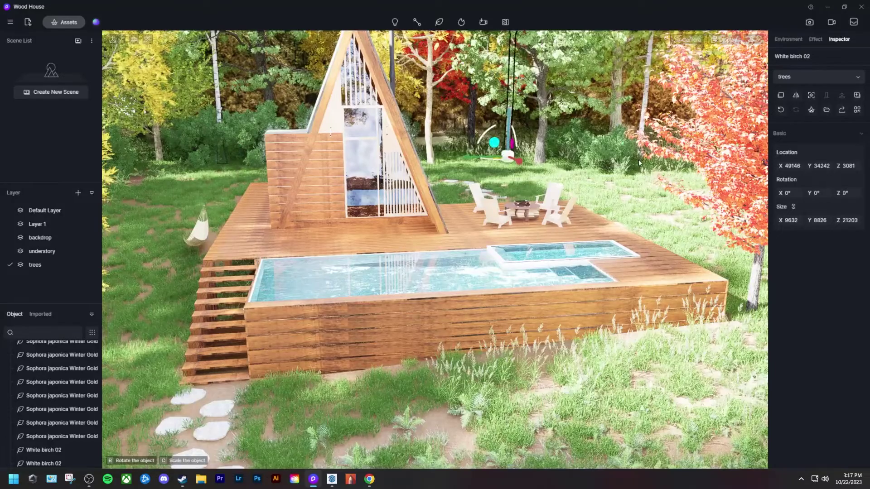
# Step: Plant White birch 02 trees of different sizes on the lawn behind the fire pit seating
pyautogui.click(601, 168)
pyautogui.moveTo(601, 168); pyautogui.dragTo(638, 143, button='middle')
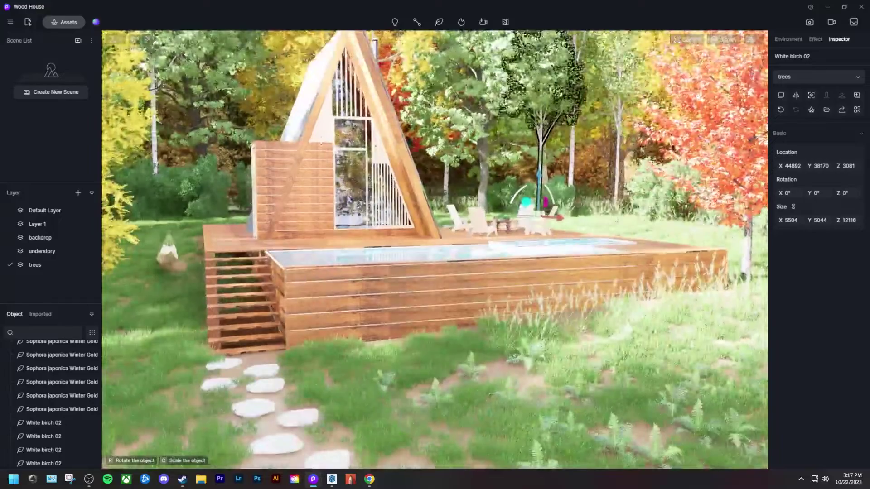
pyautogui.scroll(-2, 585, 231)
pyautogui.moveTo(585, 231)
pyautogui.mouseDown(button='middle')
pyautogui.moveTo(621, 199)
pyautogui.moveTo(572, 227)
pyautogui.moveTo(585, 240)
pyautogui.mouseUp(button='middle')
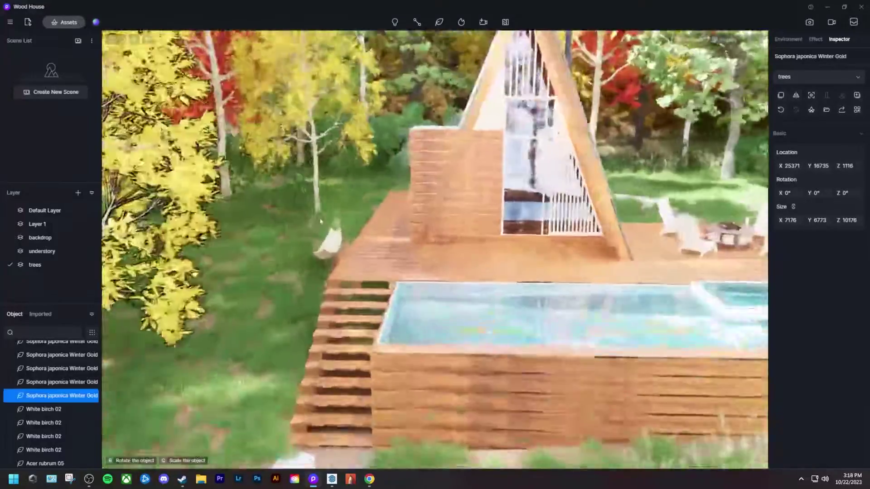
# Step: Plant a row of Sophora japonica Winter Gold trees of different sizes along the hammock side of the deck
pyautogui.press('w')
pyautogui.click(369, 182)
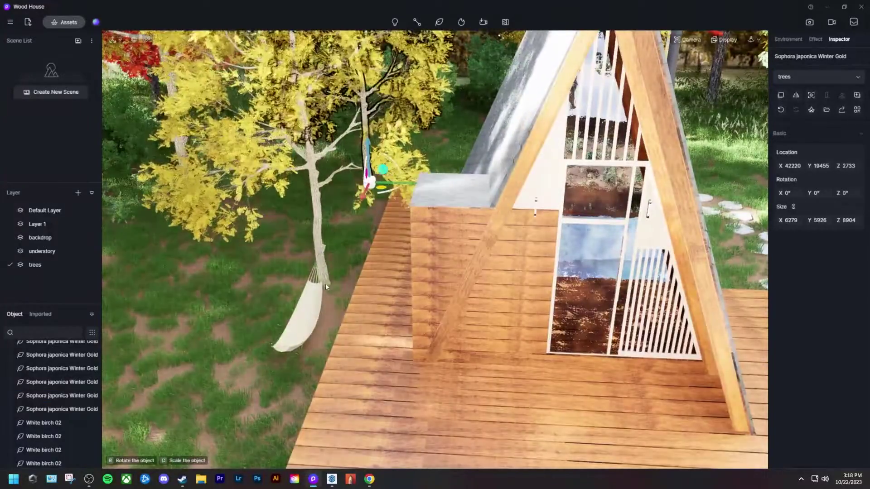
pyautogui.click(328, 297)
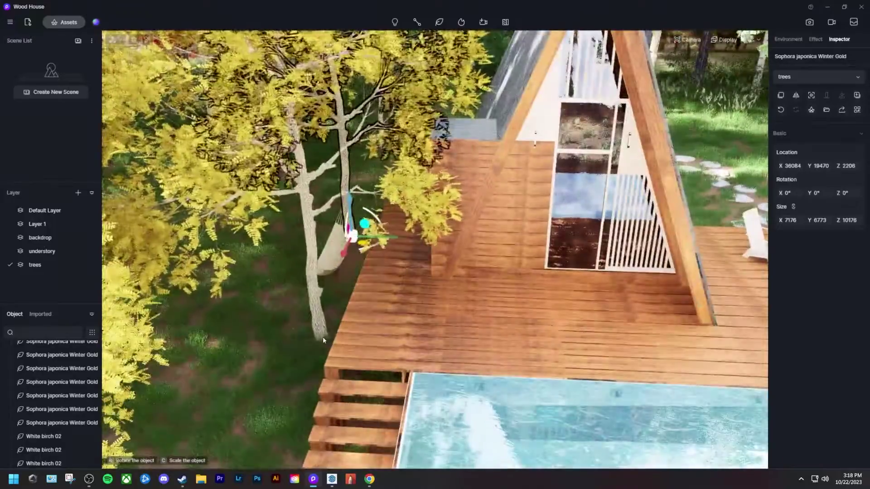
pyautogui.click(320, 340)
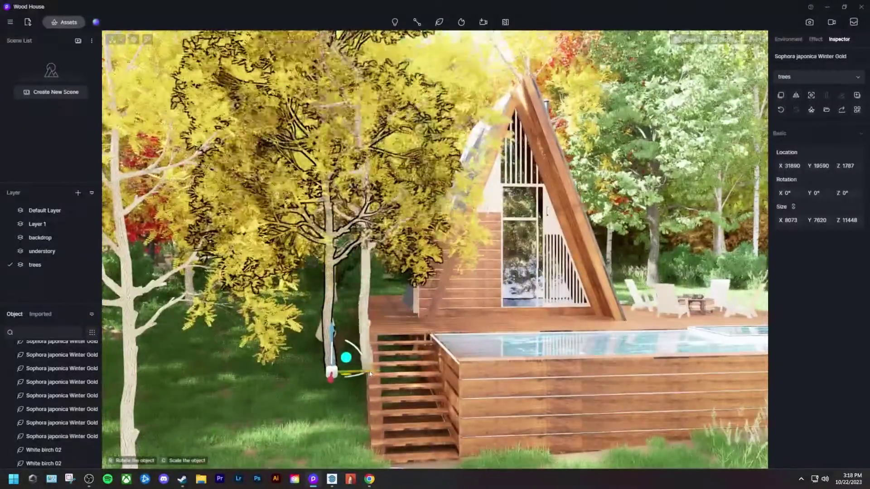
# Step: Shift the Sophora japonica Winter Gold tree beside the stairs slightly and rotate it to 40° about Z
pyautogui.press('Escape')
pyautogui.moveTo(353, 371); pyautogui.dragTo(281, 373)
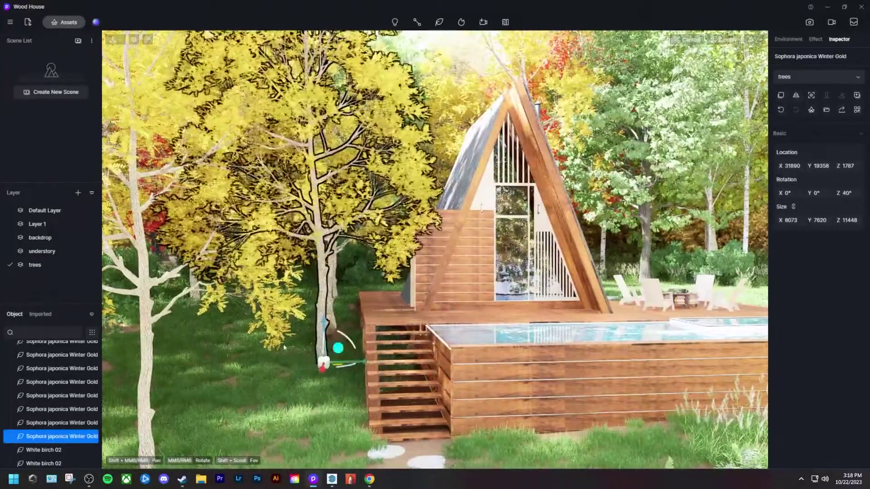
pyautogui.press('Escape')
# Step: Examine the tree composition around the house from the stone path and closer to the pool deck
pyautogui.scroll(-5, 284, 347)
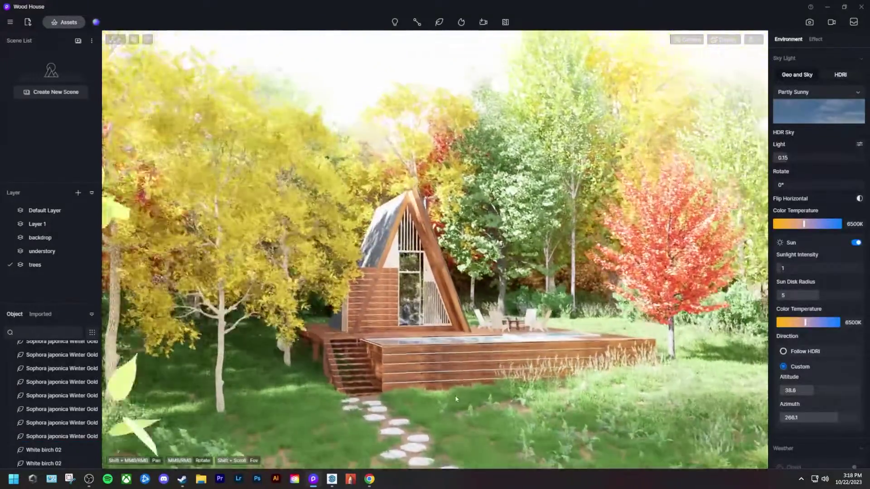
pyautogui.moveTo(455, 399); pyautogui.dragTo(432, 412, button='middle')
pyautogui.scroll(2, 449, 405)
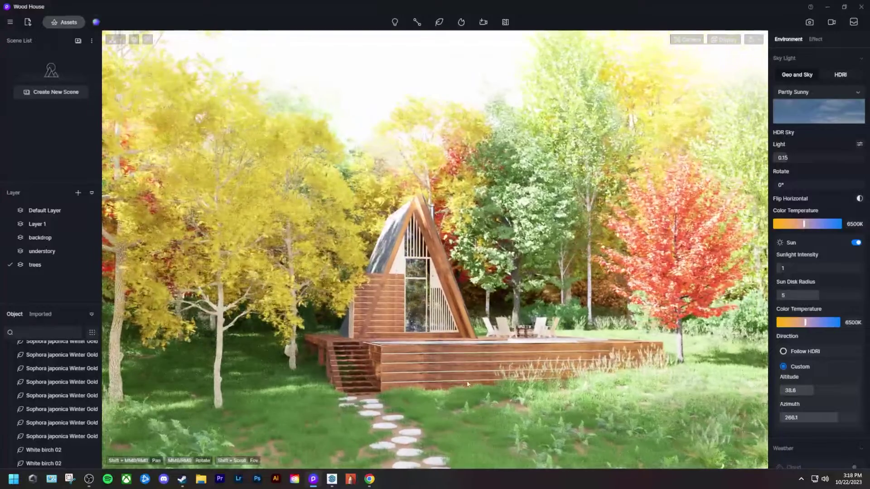
pyautogui.moveTo(457, 367); pyautogui.dragTo(433, 415, button='middle')
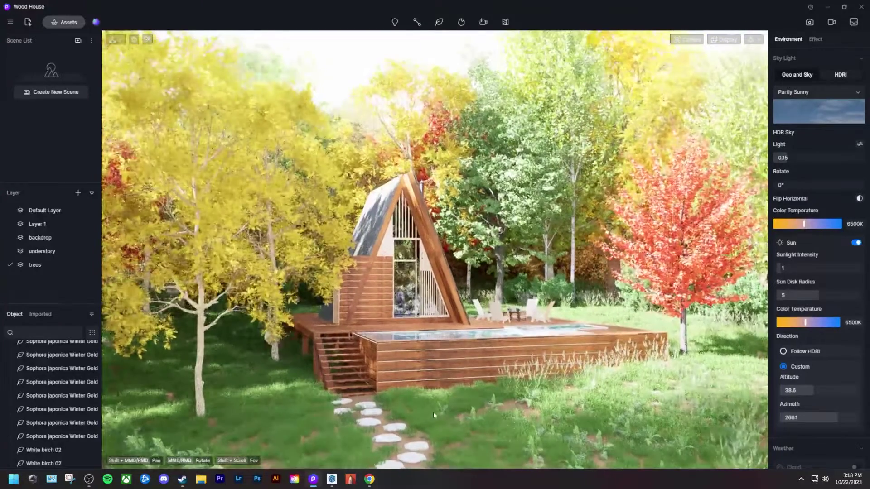
pyautogui.scroll(2, 433, 415)
pyautogui.moveTo(453, 358); pyautogui.dragTo(448, 401, button='middle')
pyautogui.scroll(1, 399, 417)
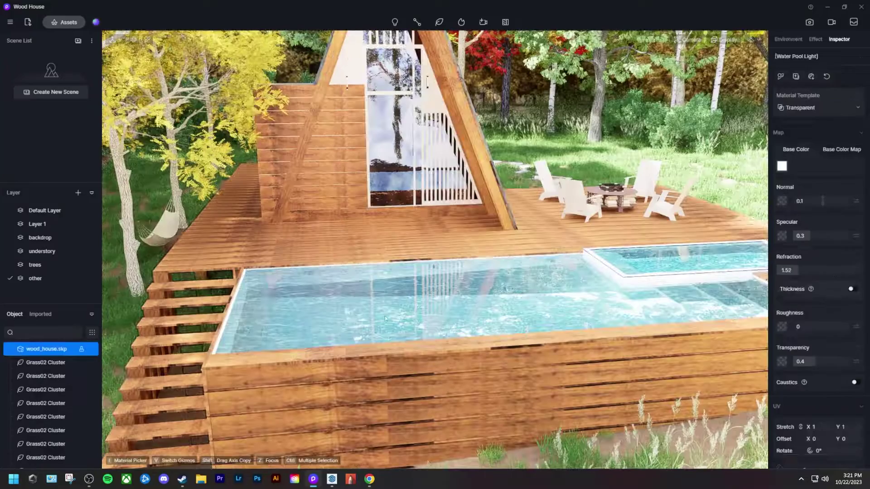
# Step: Try the Birch material on the house's Wood Horizontal surfaces, and use Cherry03 for the wood instead
pyautogui.click(431, 351)
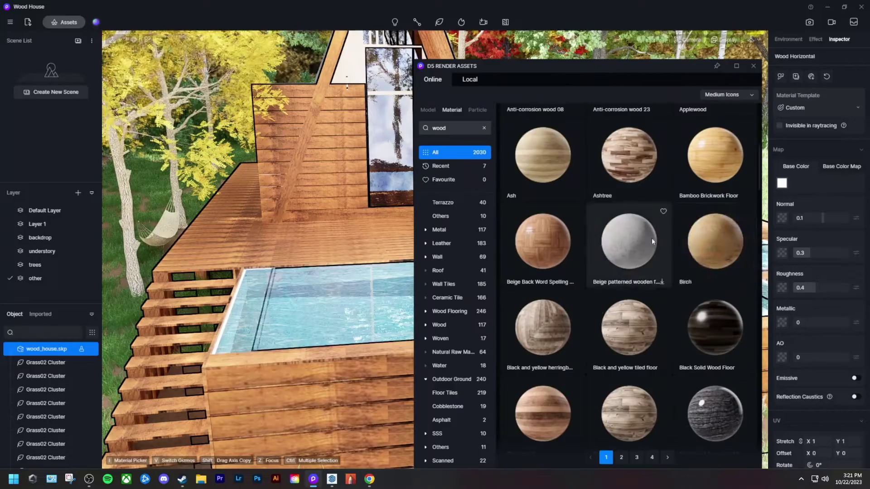
pyautogui.click(700, 234)
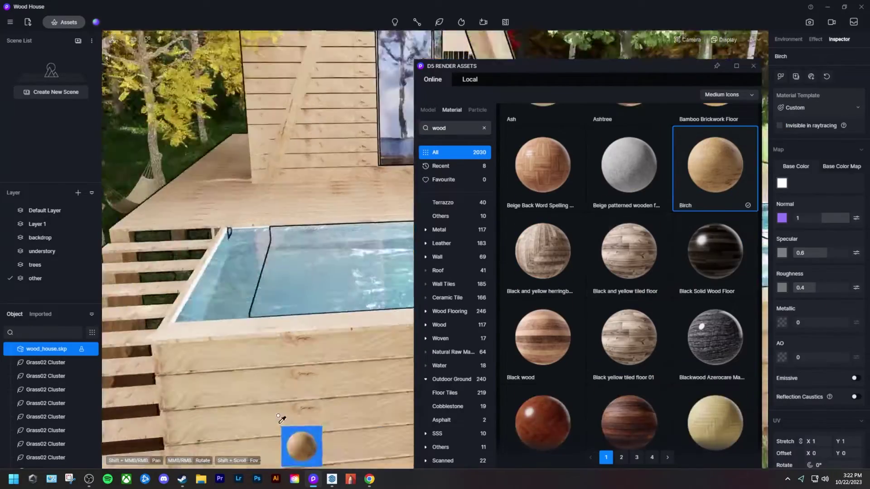
pyautogui.click(189, 287)
pyautogui.scroll(-8, 635, 360)
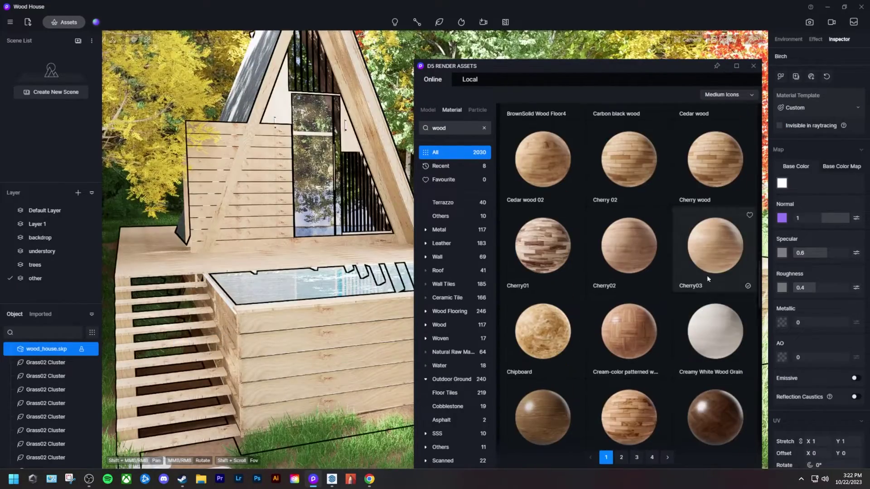
pyautogui.click(707, 276)
pyautogui.click(365, 308)
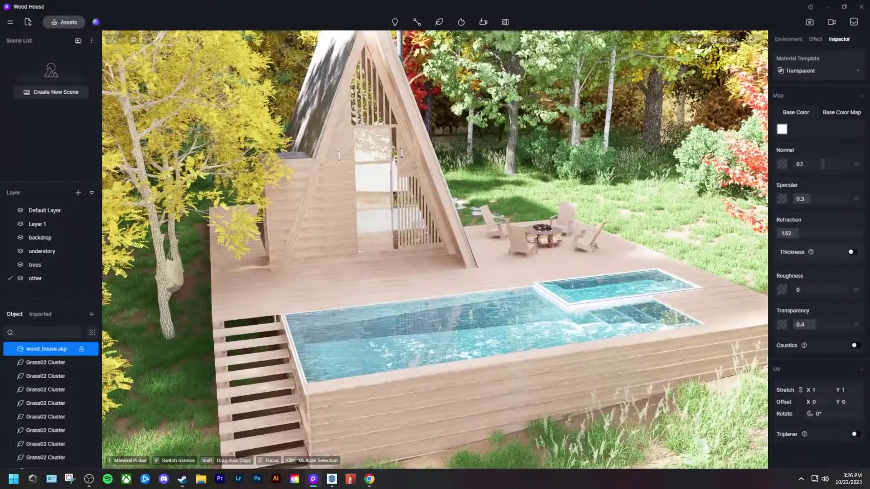
# Step: Select the pool water material, the wood_house.skp model and the wood siding beside the glass door
pyautogui.click(599, 324)
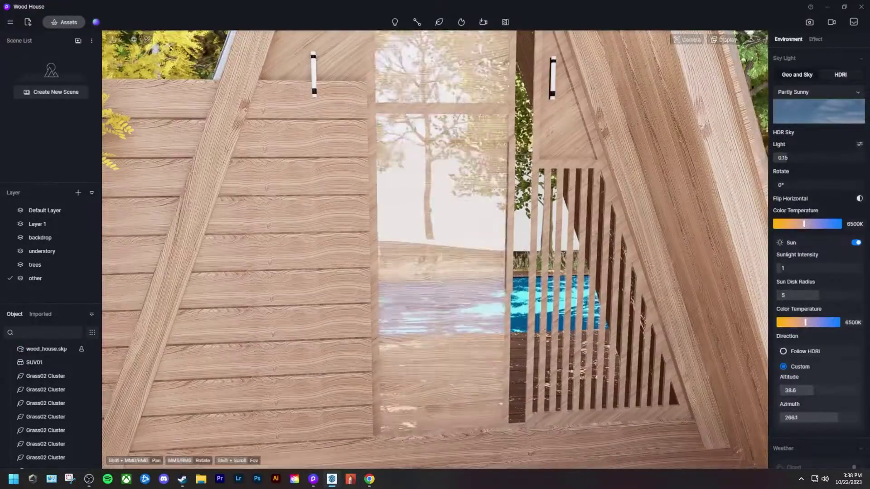
pyautogui.click(46, 349)
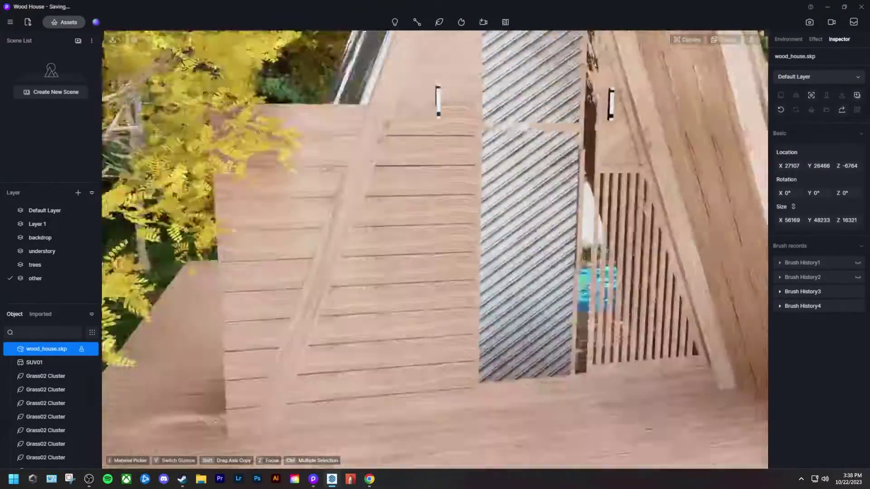
pyautogui.click(443, 271)
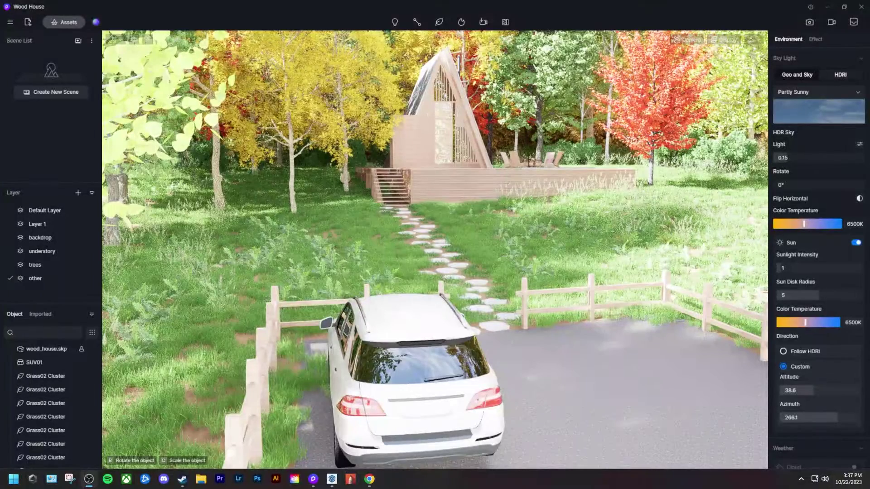
# Step: Place a bicycle against the wooden fence at the edge of the parking area
pyautogui.scroll(4, 649, 358)
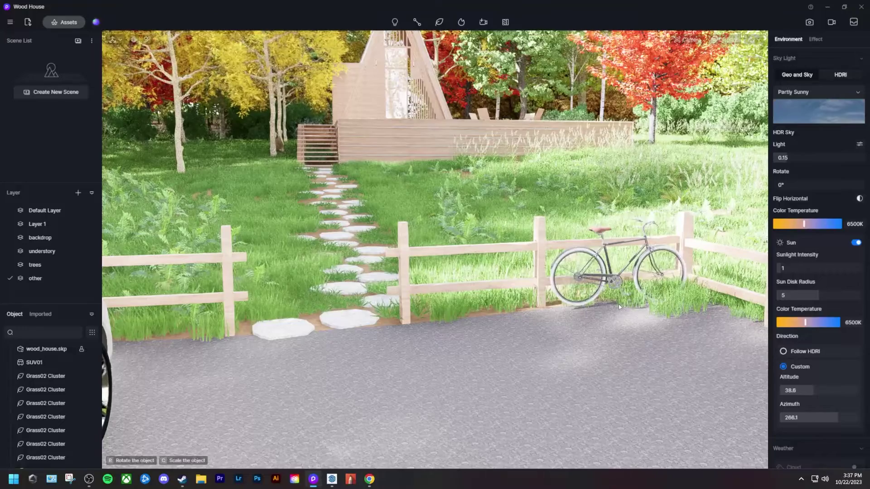
pyautogui.click(619, 304)
pyautogui.click(578, 336)
pyautogui.scroll(-3, 579, 337)
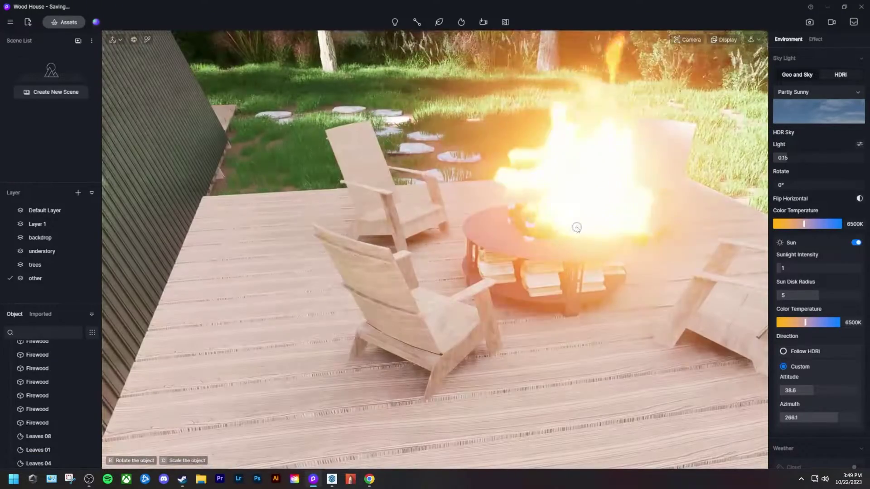
# Step: Place the Fire06 effect in the fire pit on the deck and reduce its size
pyautogui.click(575, 255)
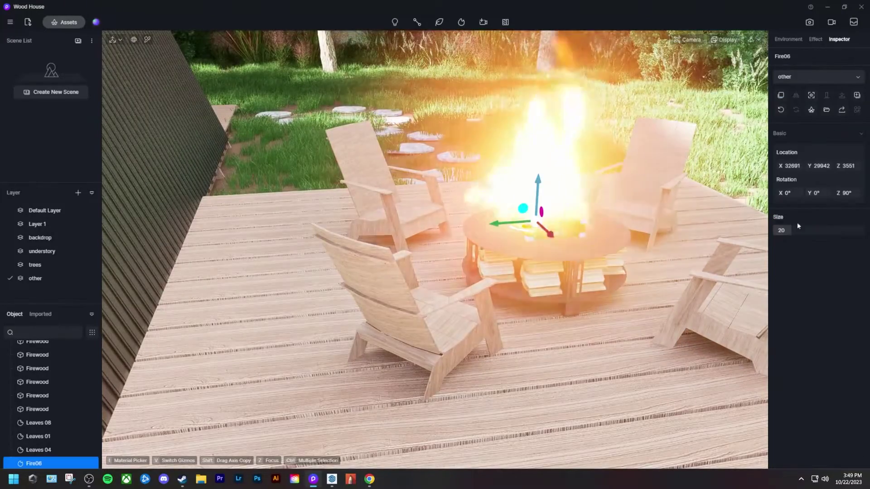
pyautogui.moveTo(788, 231); pyautogui.dragTo(777, 231)
pyautogui.press('z')
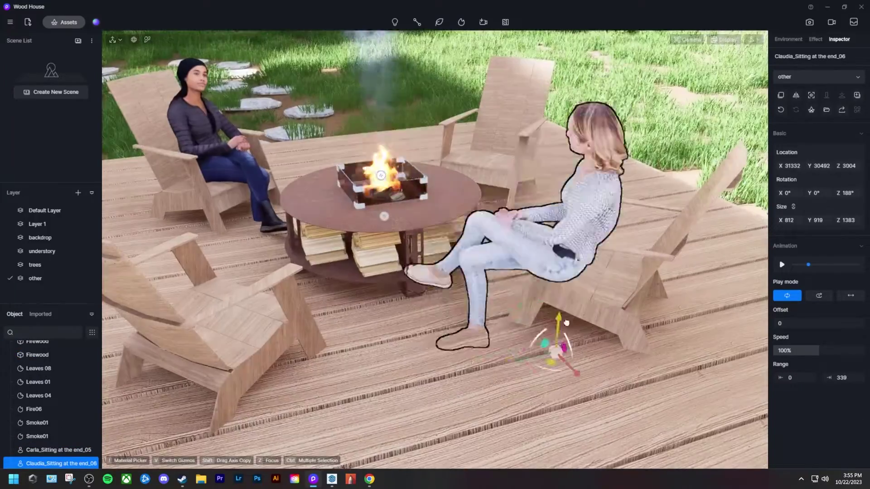
# Step: Position the blonde seated woman figure in the wooden deck chair by the fire pit
pyautogui.moveTo(566, 323); pyautogui.dragTo(503, 362)
pyautogui.scroll(4, 589, 319)
pyautogui.moveTo(503, 363); pyautogui.dragTo(568, 285, button='right')
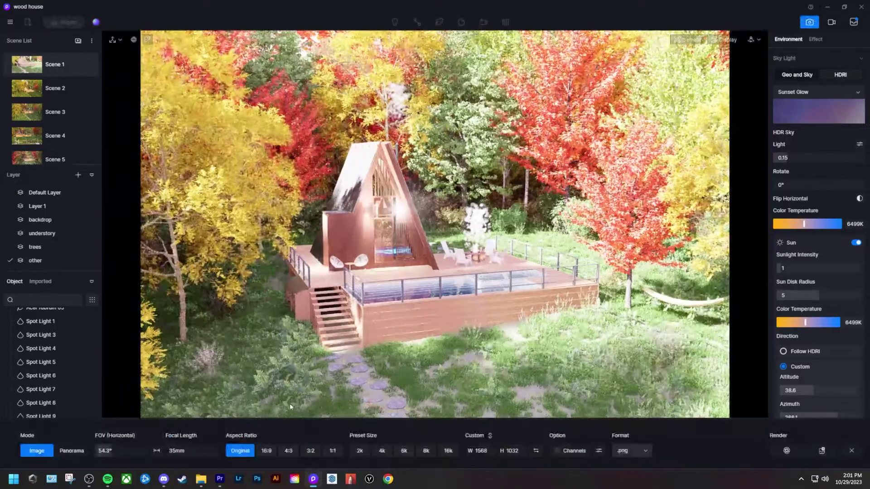
# Step: Preview Scene 1 in the 16:9, 4:3, 3:2 and 1:1 image aspect ratios, and leave image output mode
pyautogui.click(267, 451)
pyautogui.click(312, 452)
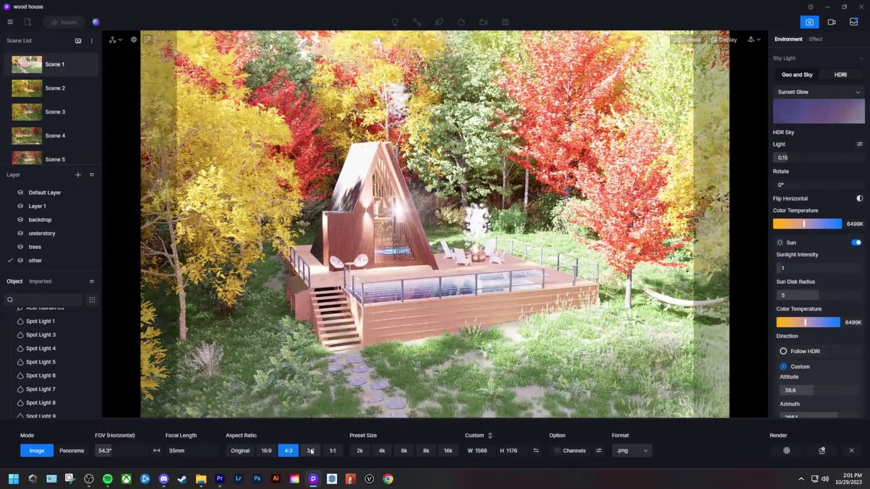
pyautogui.click(332, 451)
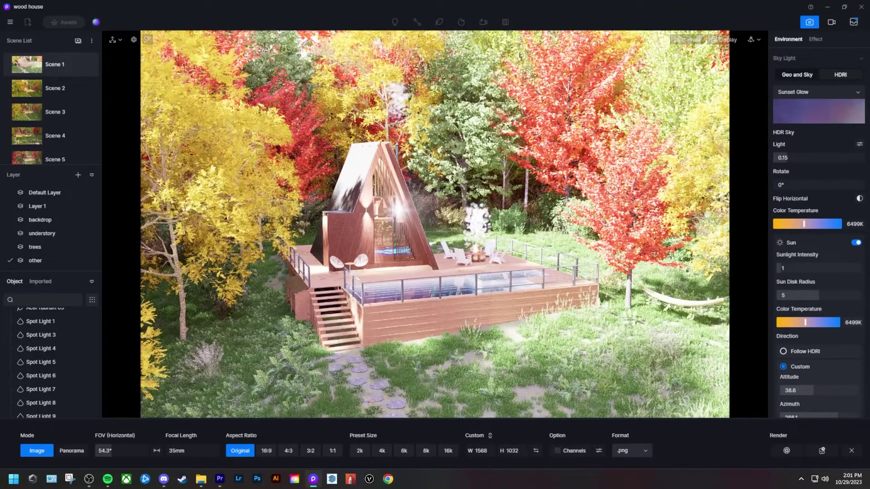
pyautogui.click(851, 452)
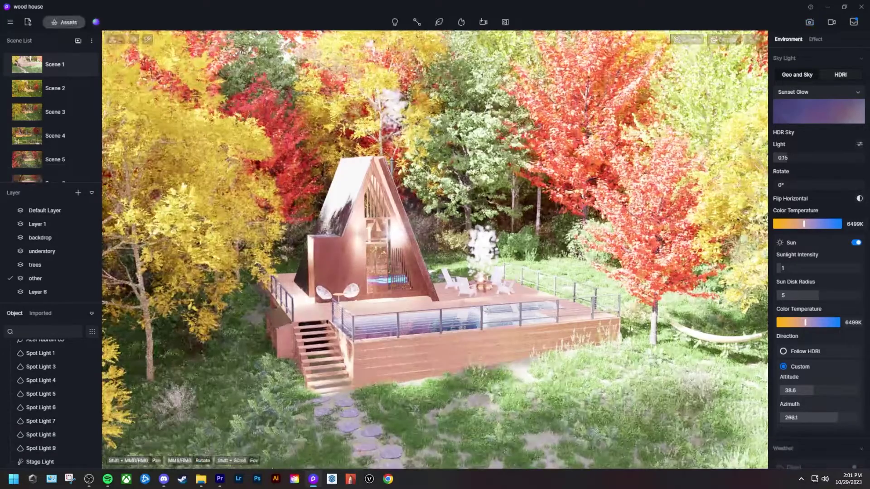
# Step: Enable two-point perspective for the camera and reframe the house
pyautogui.click(682, 40)
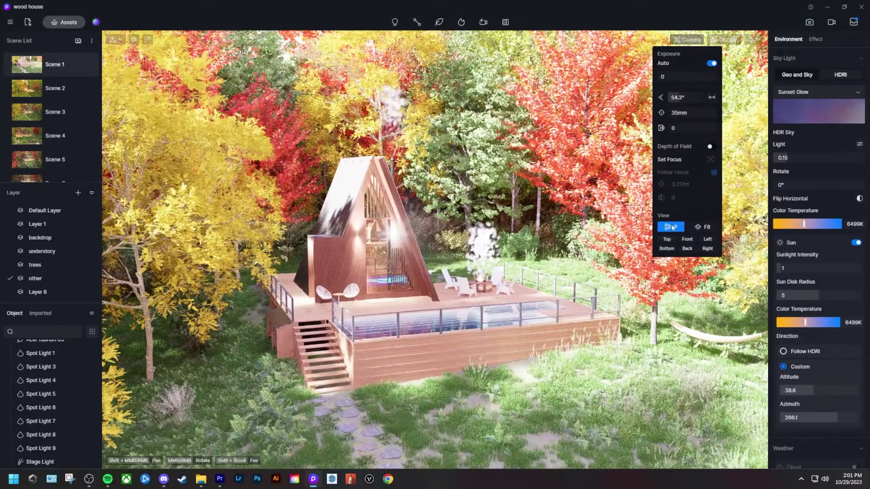
pyautogui.click(709, 228)
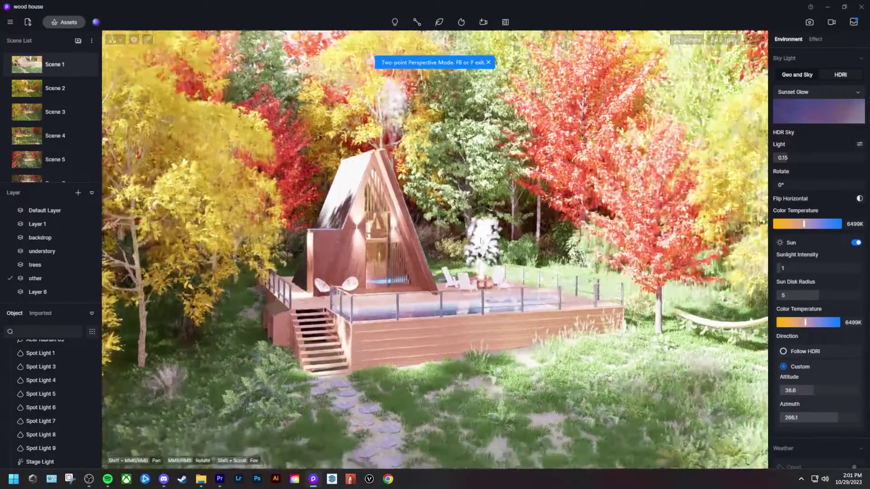
pyautogui.moveTo(481, 240); pyautogui.dragTo(492, 225, button='middle')
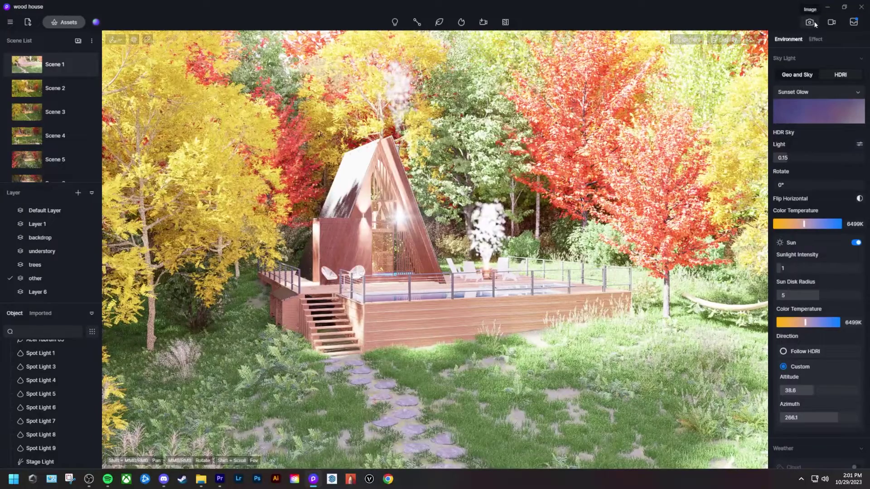
# Step: Set the camera focal length to 24 mm and reframe the house with the stone path in the foreground
pyautogui.click(688, 40)
pyautogui.moveTo(676, 113); pyautogui.dragTo(681, 116)
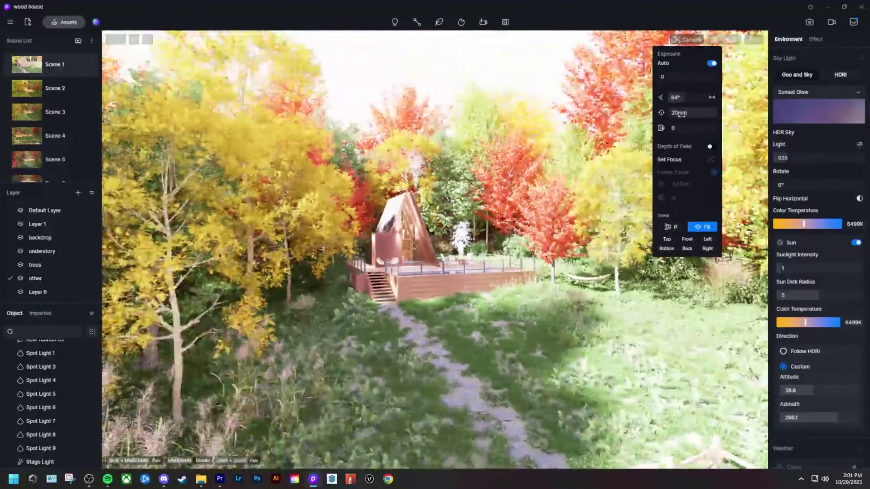
pyautogui.scroll(4, 681, 116)
pyautogui.scroll(5, 454, 264)
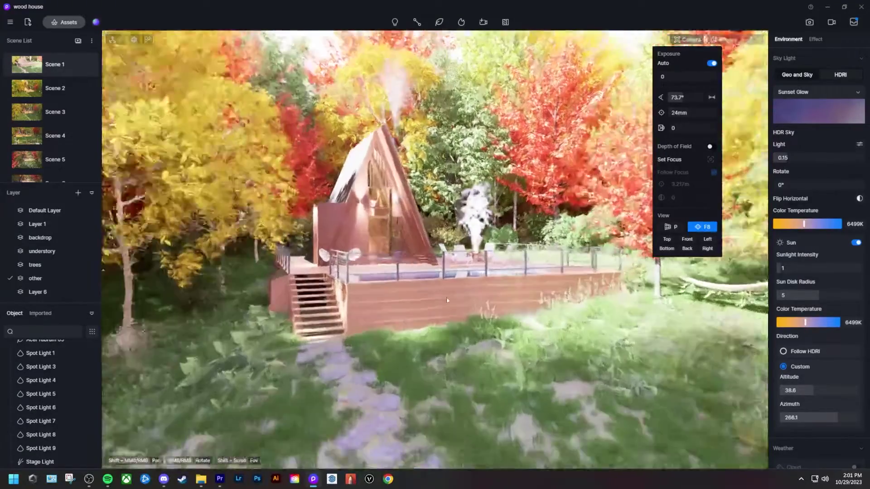
pyautogui.scroll(-5, 454, 264)
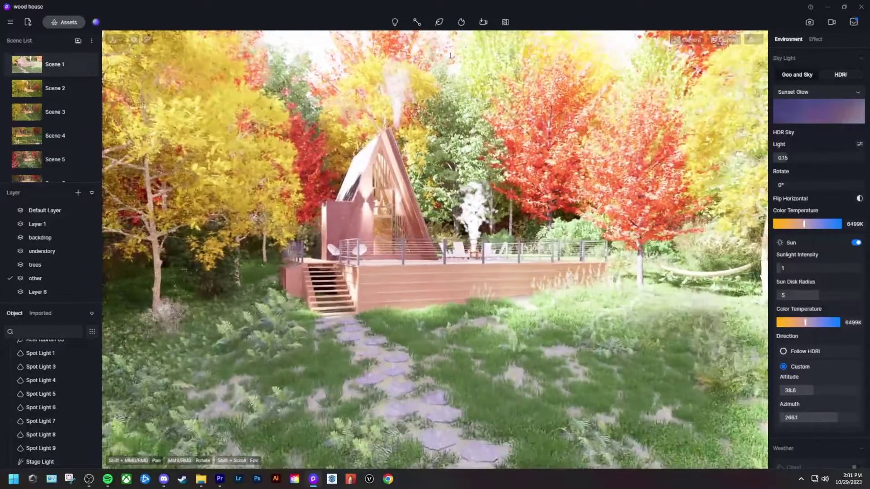
pyautogui.keyDown('shift'); pyautogui.moveTo(537, 90); pyautogui.dragTo(528, 146, button='middle'); pyautogui.keyUp('shift')
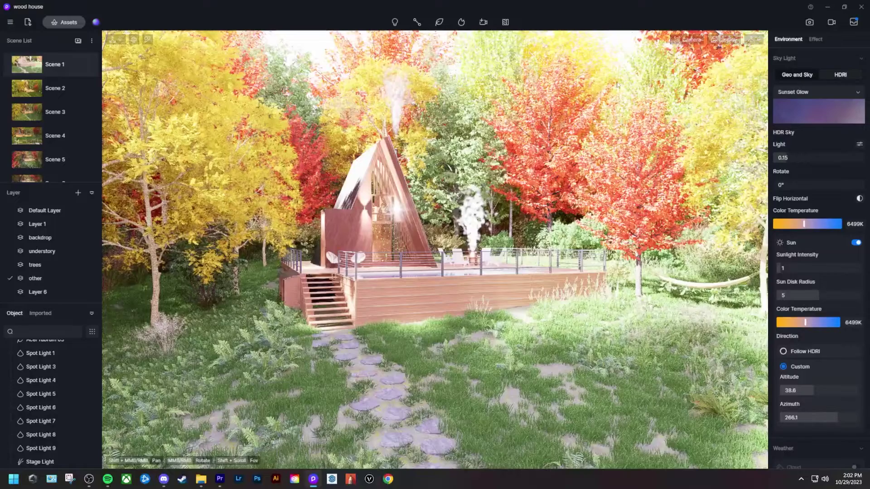
# Step: Check the new framing in image output mode, leave it and open the Studio presets
pyautogui.click(809, 22)
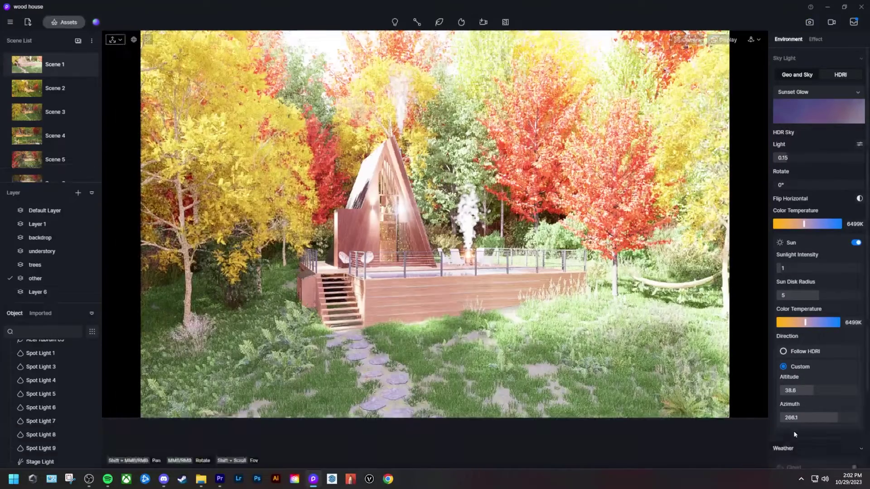
pyautogui.click(852, 451)
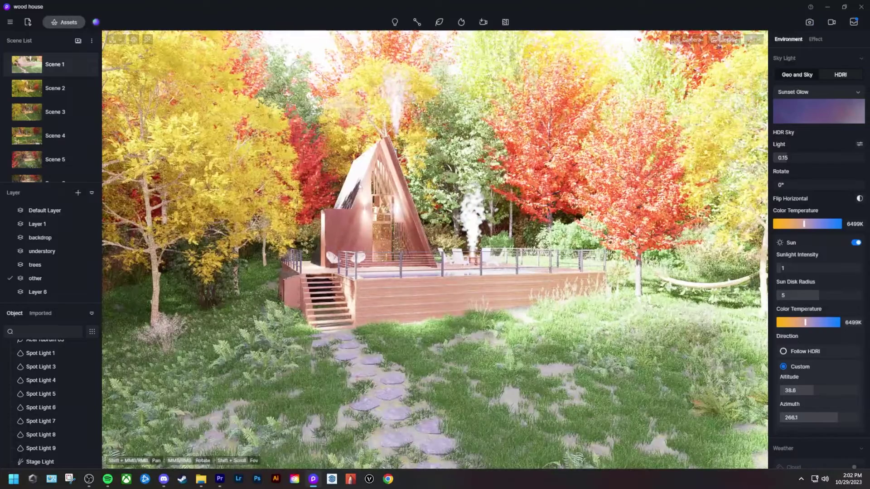
pyautogui.click(96, 23)
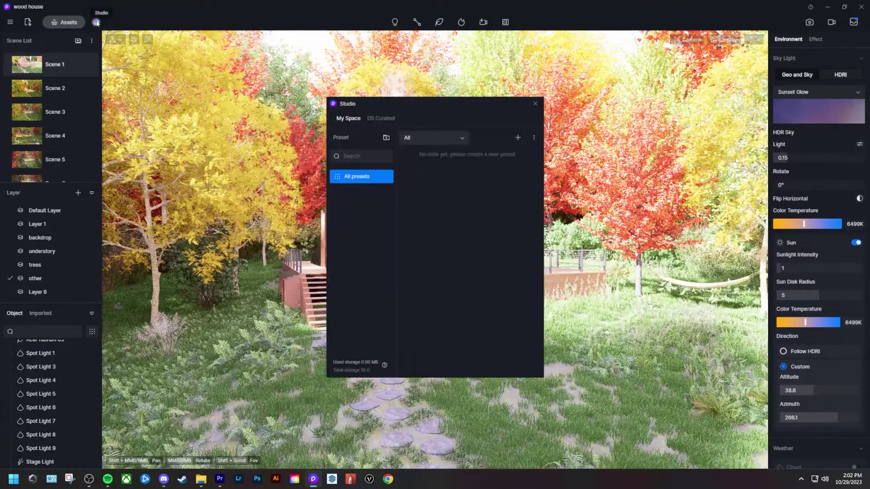
# Step: Try the curated Exterior-Sunny and Exterior-Daylight environment presets from the D5 Curated collection on the house view
pyautogui.click(380, 118)
pyautogui.scroll(-3, 486, 208)
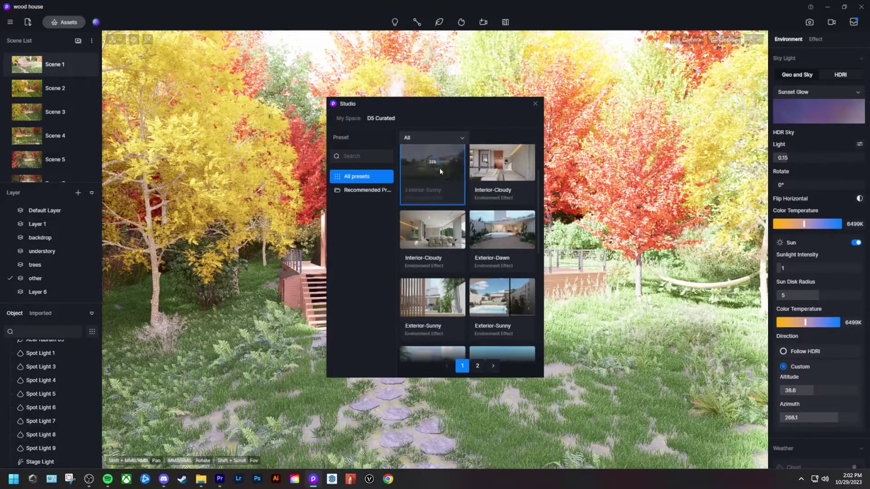
pyautogui.click(440, 171)
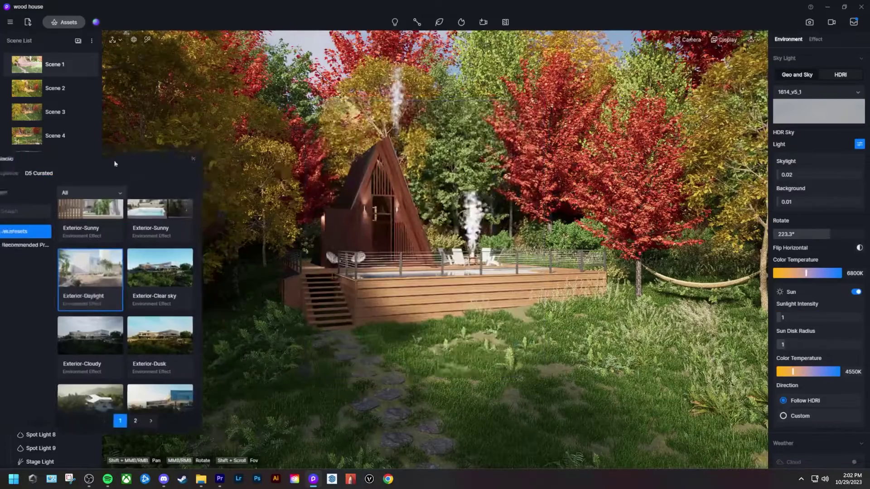
pyautogui.click(128, 286)
pyautogui.scroll(-4, 131, 276)
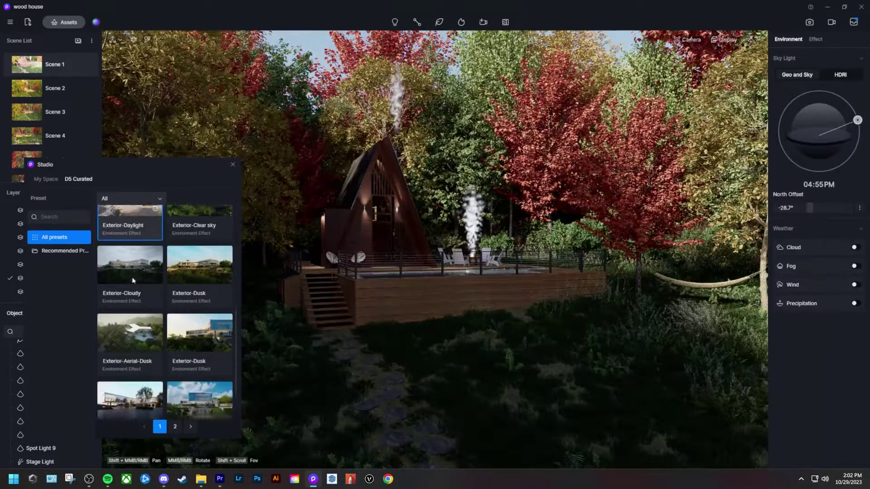
pyautogui.click(200, 295)
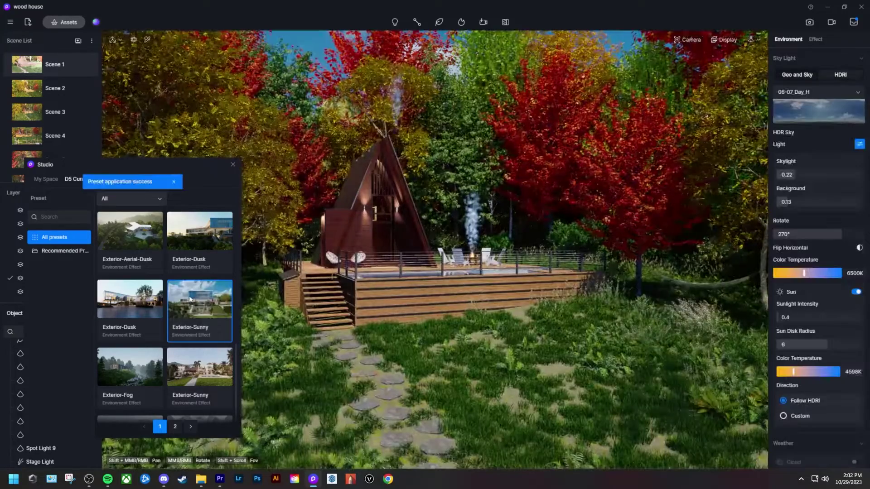
# Step: Apply the curated Exterior-Fog environment preset and reduce its fog amount to 2.53
pyautogui.scroll(-2, 126, 290)
pyautogui.click(124, 287)
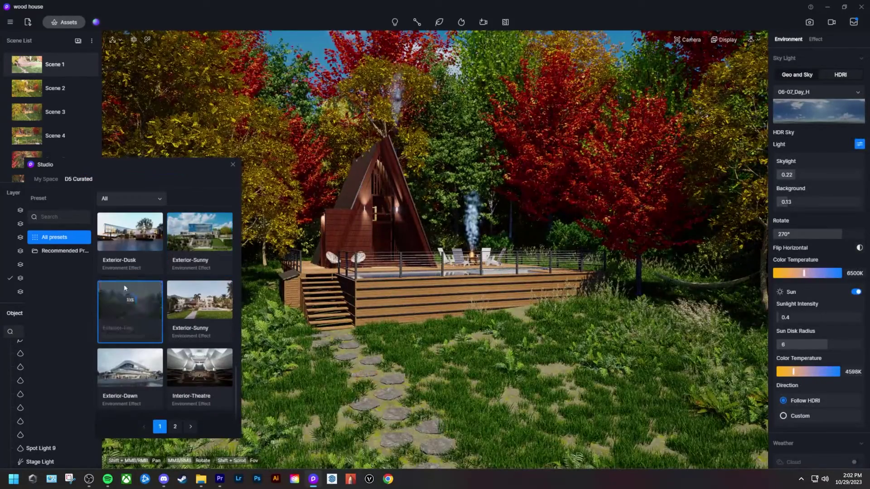
pyautogui.scroll(1, 125, 303)
pyautogui.scroll(-6, 126, 302)
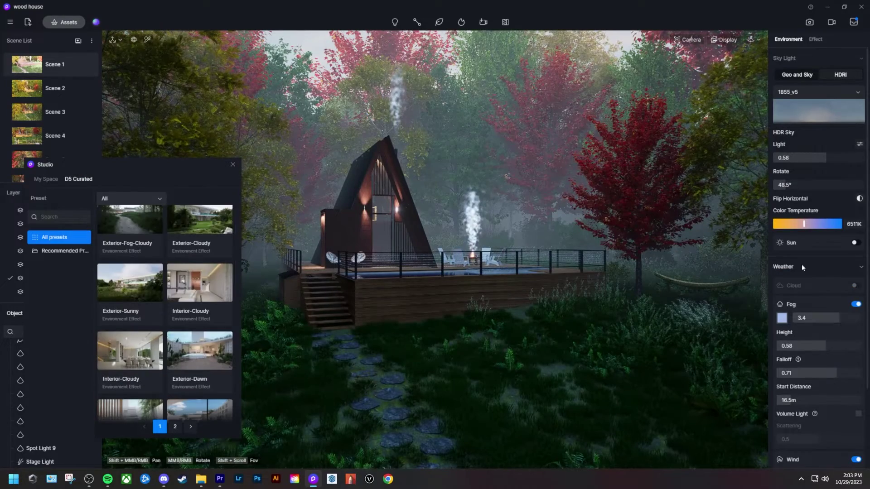
pyautogui.scroll(-1, 810, 302)
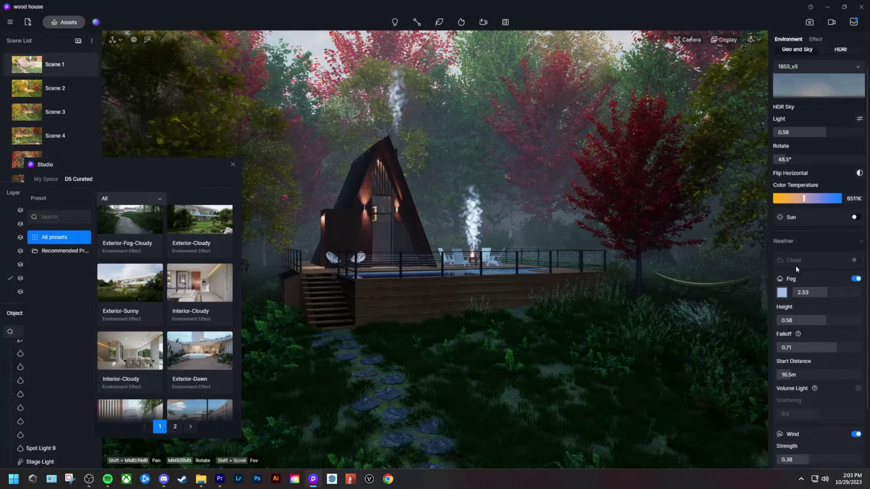
# Step: Switch the HDR sky to Early Morning and set the fog falloff to 0.31
pyautogui.scroll(1, 796, 265)
pyautogui.click(819, 107)
pyautogui.click(822, 183)
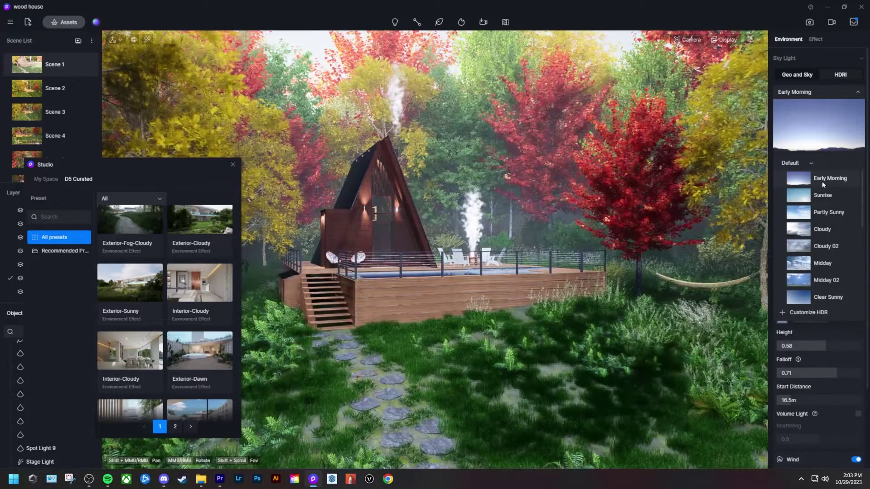
pyautogui.scroll(-3, 795, 417)
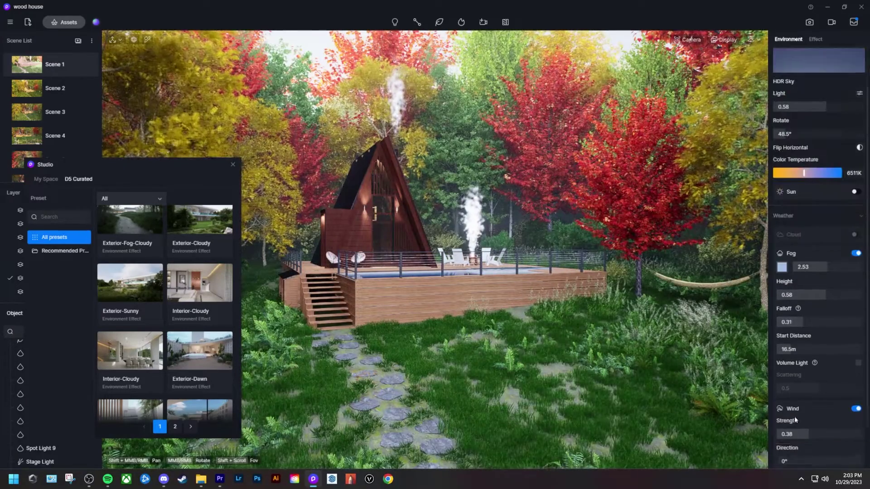
# Step: Disable wind and enable precipitation with strength 0 and puddle 0.5 in the weather settings
pyautogui.scroll(-1, 794, 417)
pyautogui.click(855, 383)
pyautogui.click(855, 435)
pyautogui.scroll(-2, 828, 407)
pyautogui.scroll(1, 813, 353)
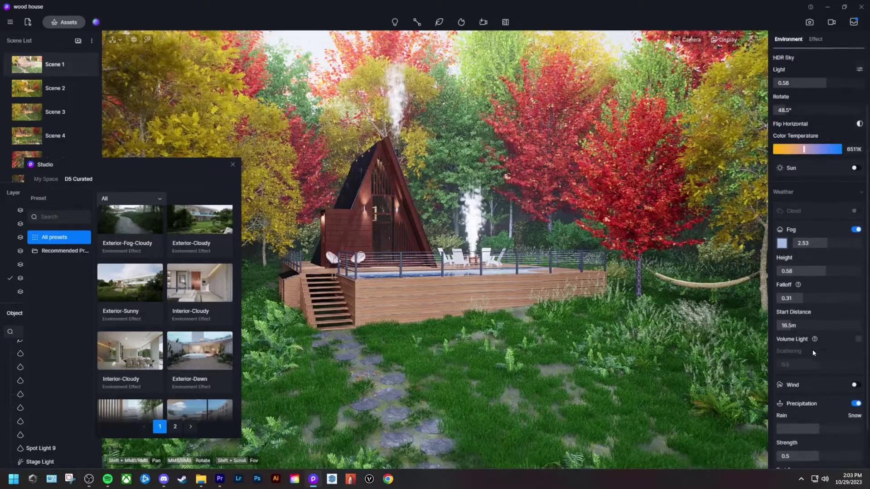
pyautogui.scroll(-2, 813, 353)
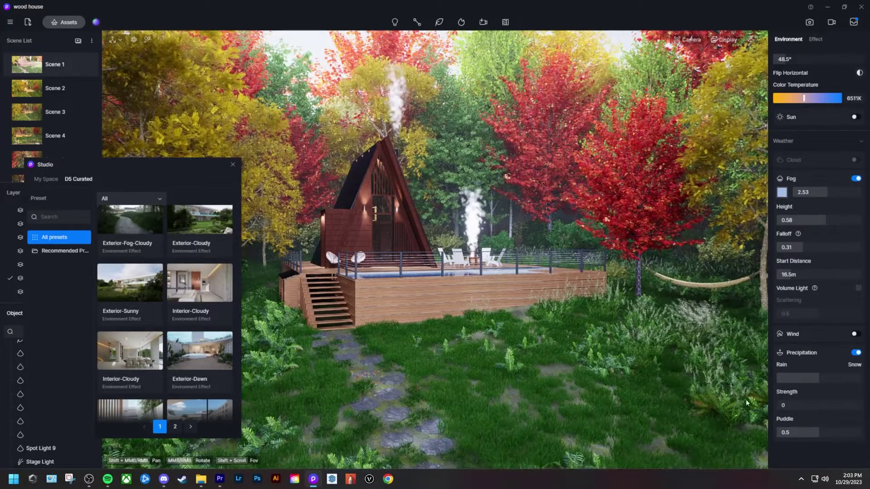
pyautogui.scroll(5, 804, 395)
# Step: Set the sky color temperature to 6550K and enable the sun with intensity 3 and disk radius 4.9
pyautogui.click(804, 224)
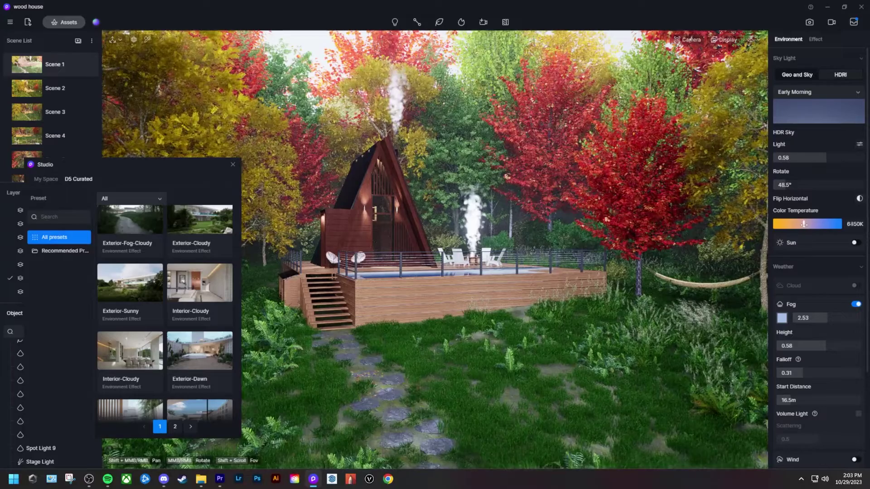
pyautogui.click(855, 242)
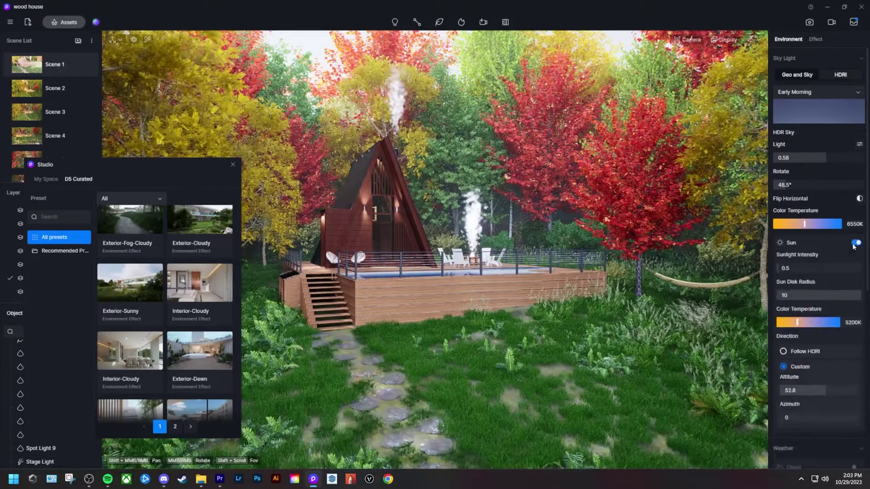
pyautogui.scroll(-1, 815, 269)
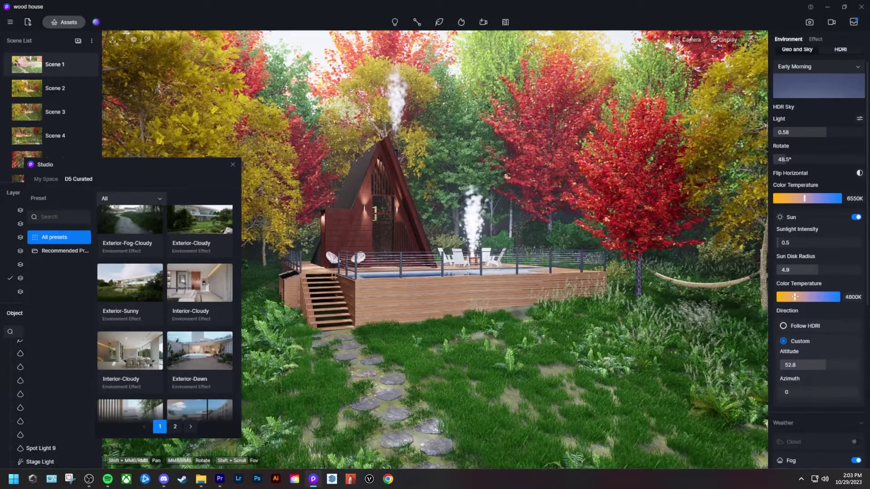
pyautogui.moveTo(796, 241); pyautogui.dragTo(807, 241)
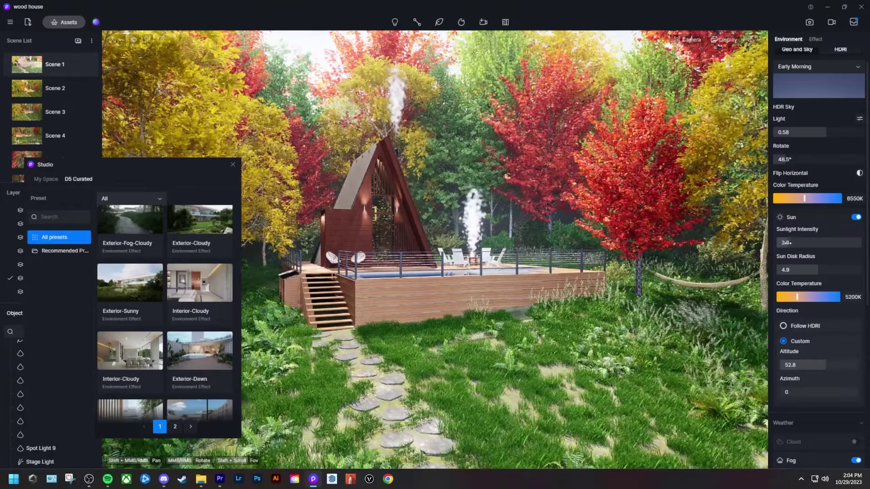
# Step: Set the custom sun direction to altitude 25.4 and azimuth 219.1 to light the front of the house
pyautogui.scroll(-2, 798, 333)
pyautogui.moveTo(783, 342); pyautogui.dragTo(793, 342)
pyautogui.moveTo(819, 315); pyautogui.dragTo(824, 341)
pyautogui.moveTo(796, 314); pyautogui.dragTo(826, 334)
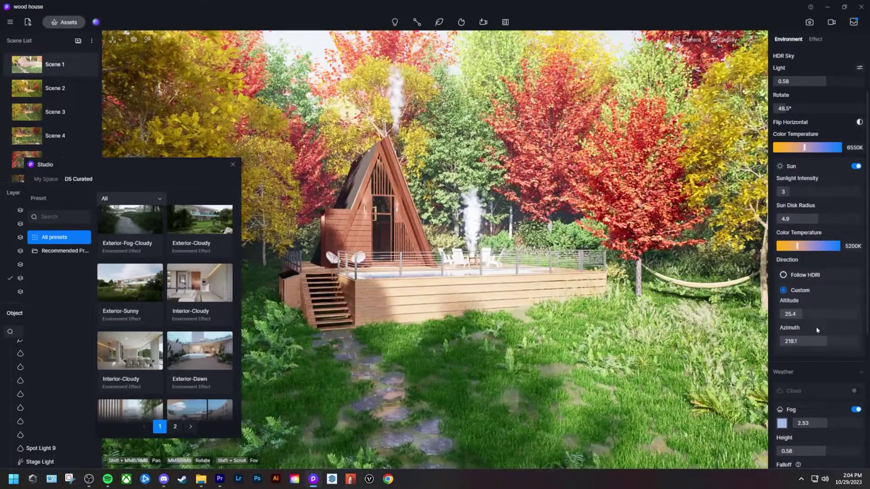
# Step: Set the sunlight intensity to 1 and sun disk radius to 4.7, with HDR sky light 0.4 and rotation 281.7°
pyautogui.scroll(-6, 811, 327)
pyautogui.scroll(8, 802, 317)
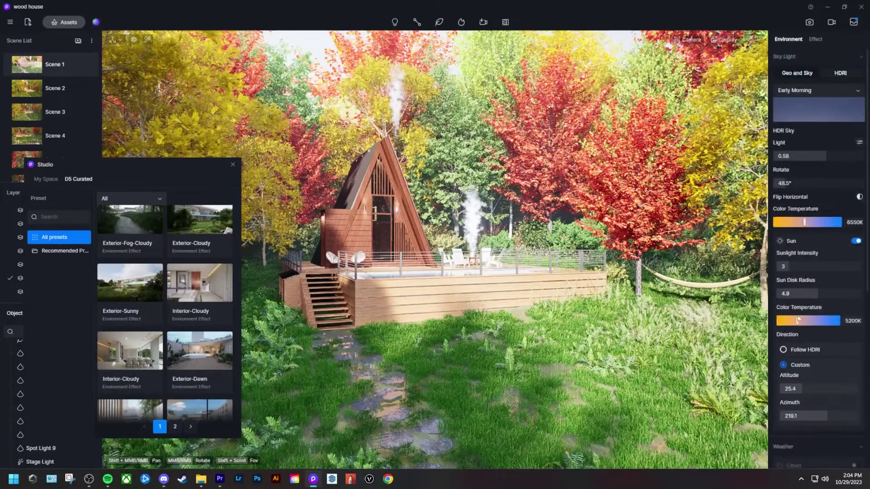
pyautogui.moveTo(801, 295); pyautogui.dragTo(773, 267)
pyautogui.moveTo(824, 158); pyautogui.dragTo(808, 160)
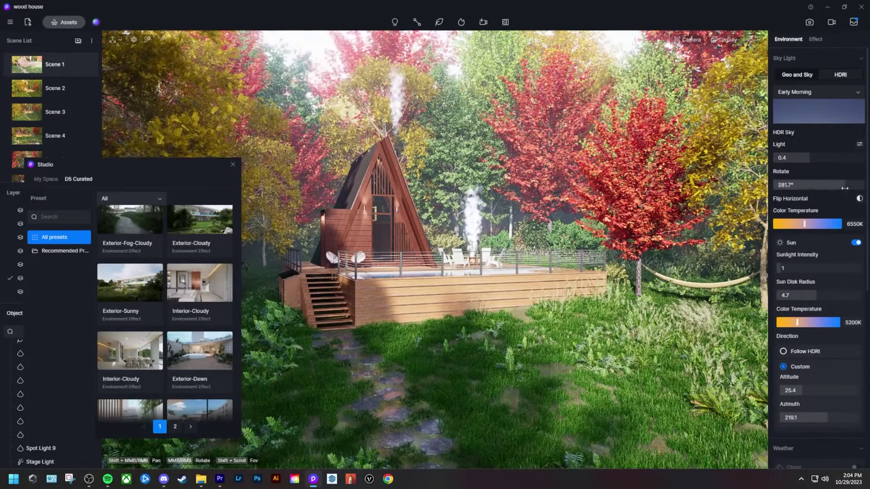
# Step: Enter image output mode and set the image aspect ratio to 16:9
pyautogui.click(810, 22)
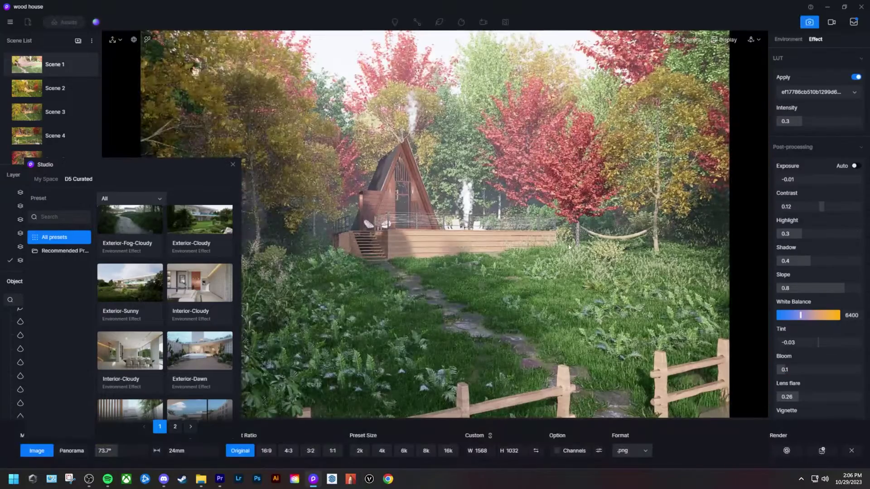
pyautogui.click(268, 451)
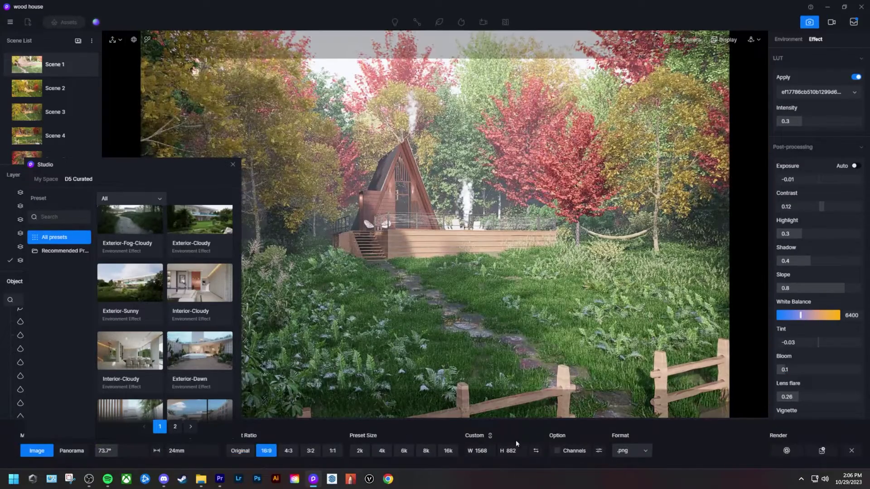